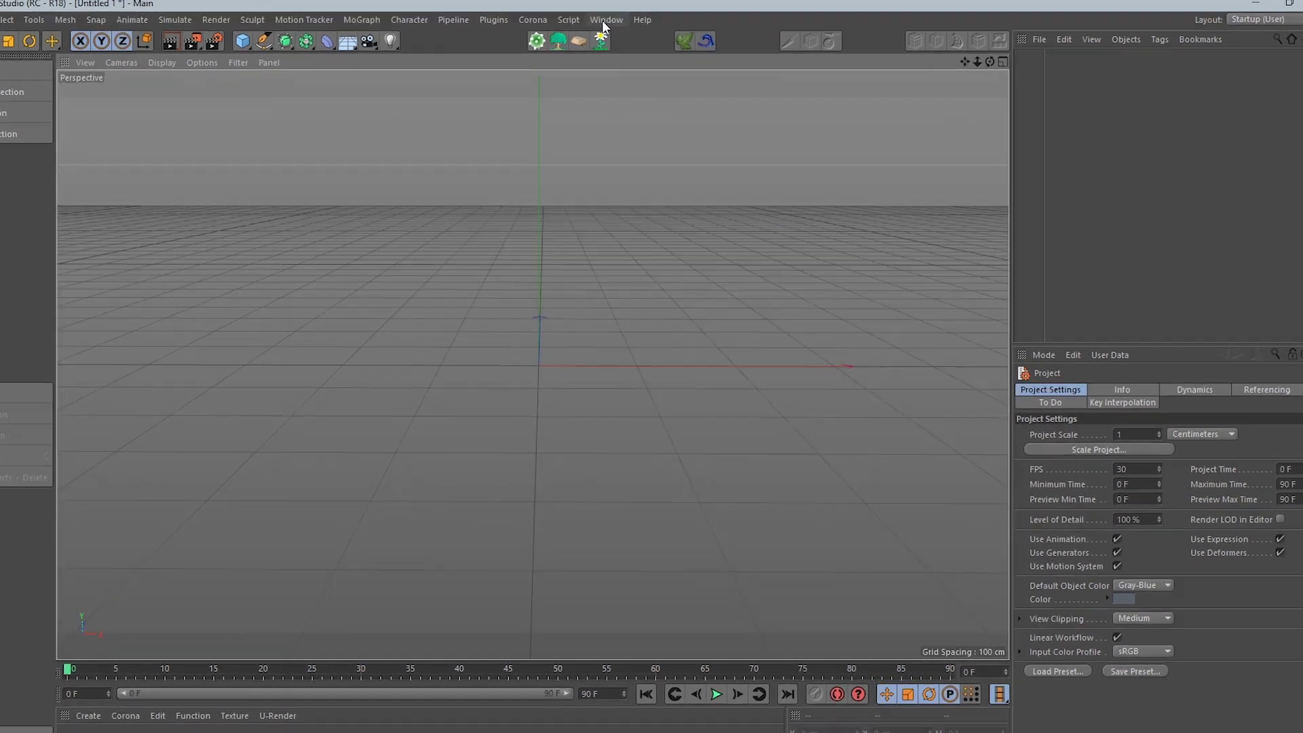
Open the Customize Commands dialog from the Window > Customization menu.
{"action": "left_click", "coordinate": [636, 24]}
{"action": "mouse_move", "coordinate": [511, 38]}
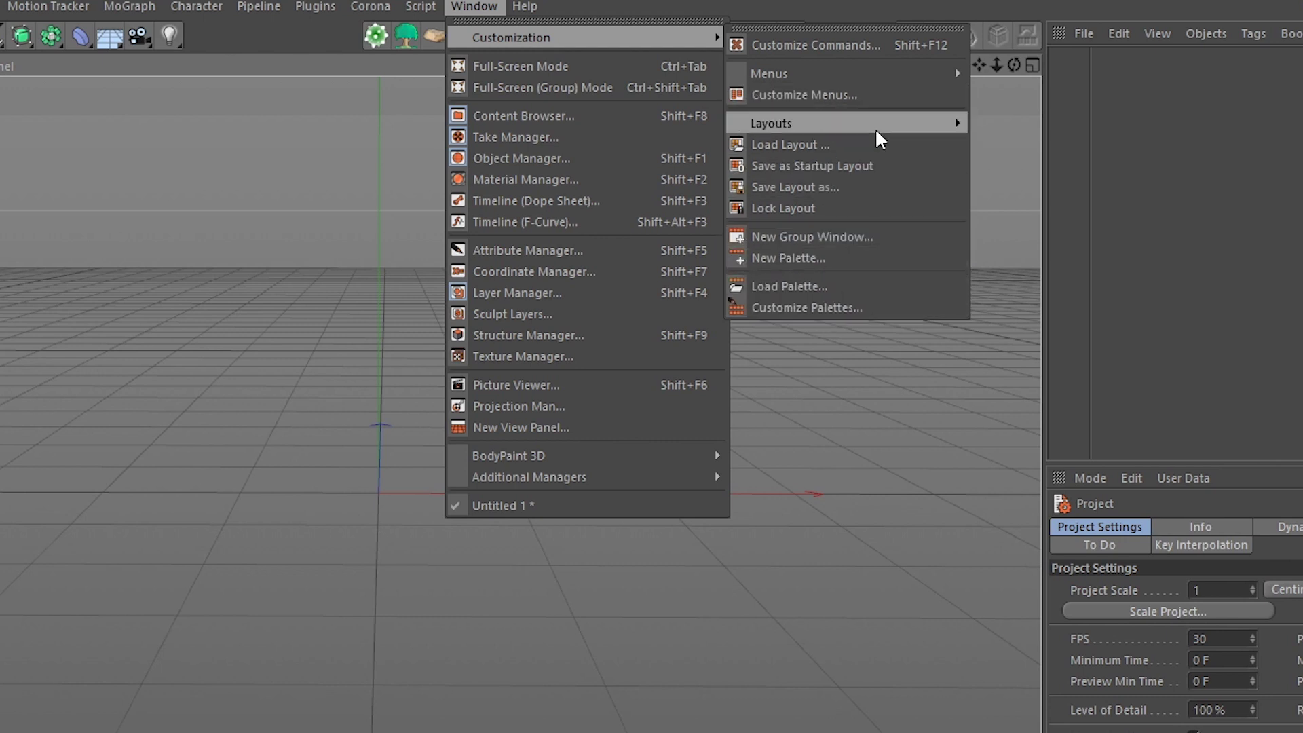
{"action": "left_click", "coordinate": [853, 43]}
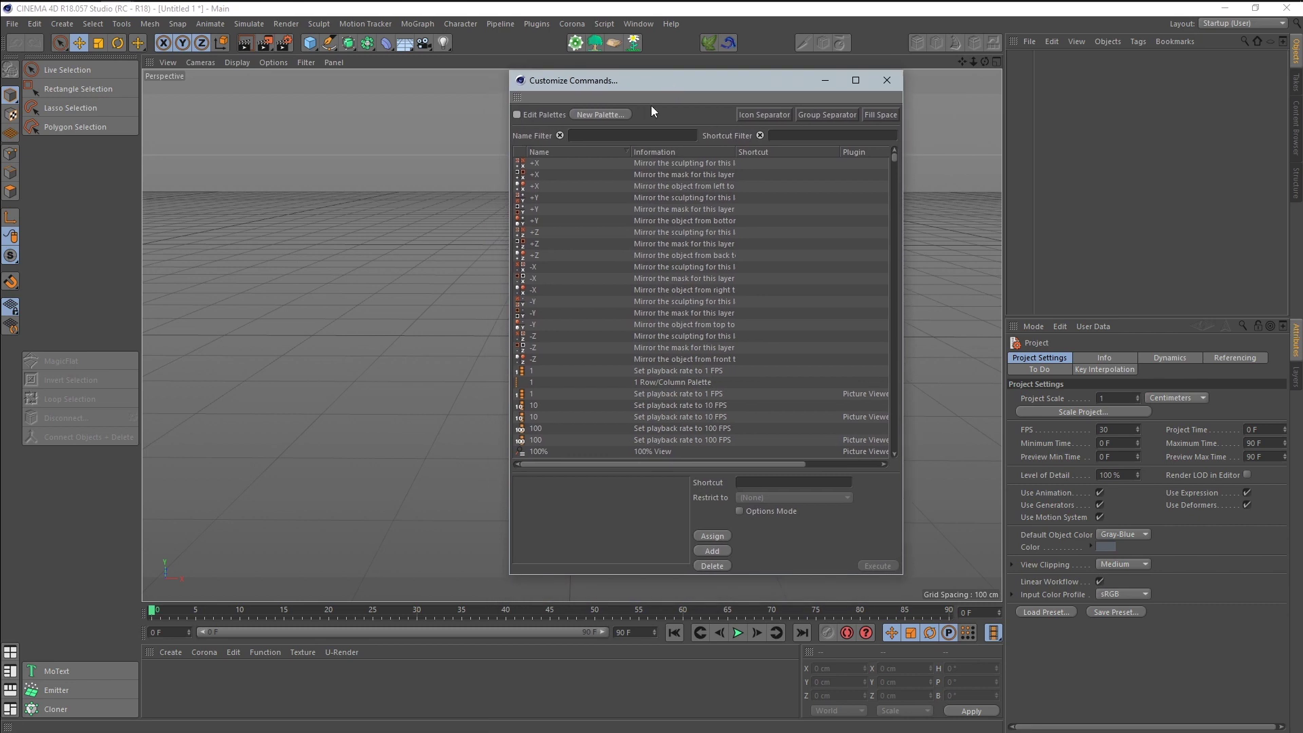
{"action": "mouse_move", "coordinate": [751, 83]}
{"action": "left_mouse_down"}
{"action": "mouse_move", "coordinate": [661, 92]}
{"action": "mouse_move", "coordinate": [675, 99]}
{"action": "left_mouse_up"}
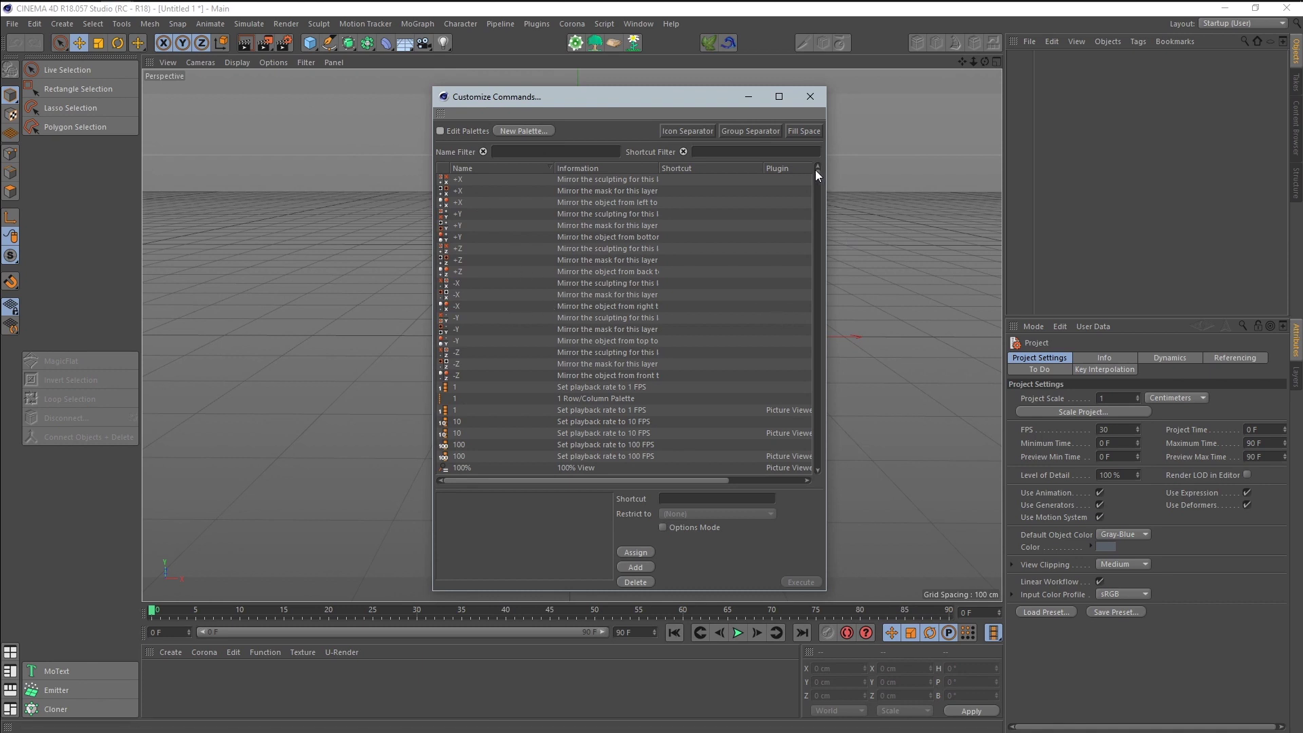
{"action": "left_click_drag", "start_coordinate": [817, 173], "coordinate": [822, 217]}
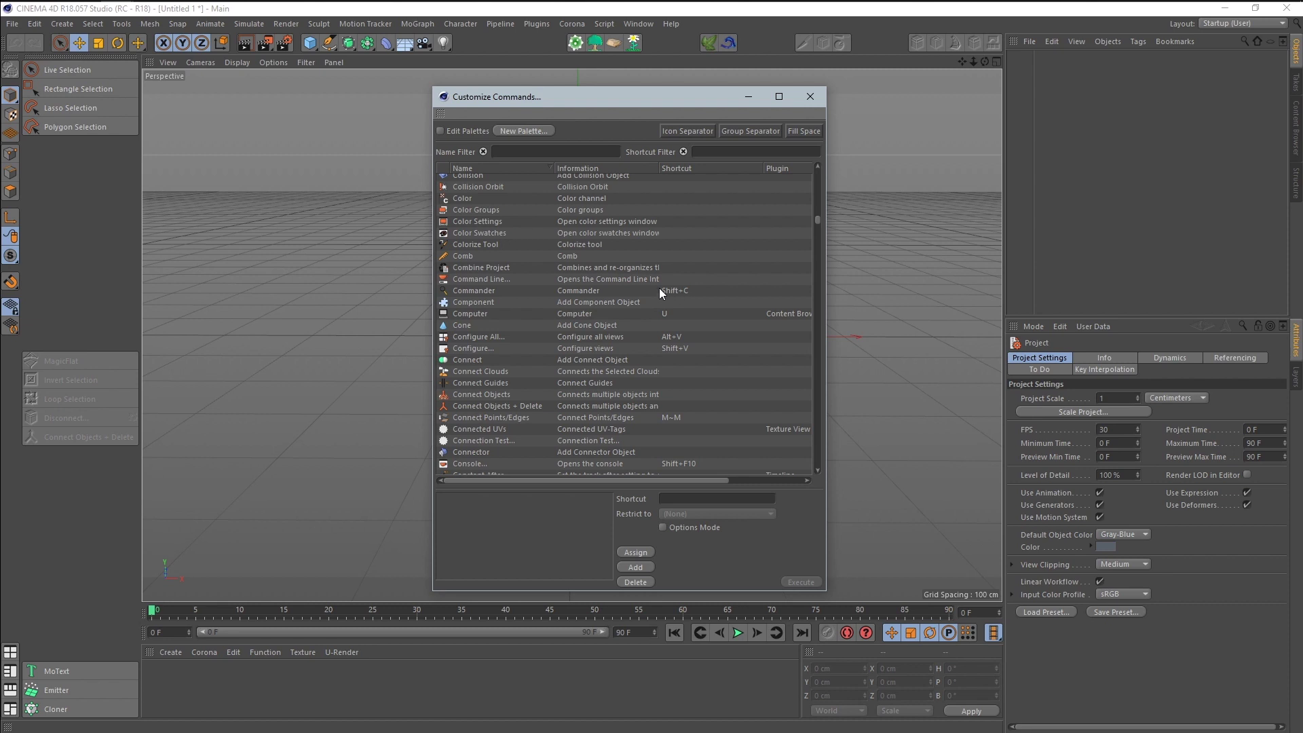
{"action": "left_click_drag", "start_coordinate": [819, 217], "coordinate": [826, 164]}
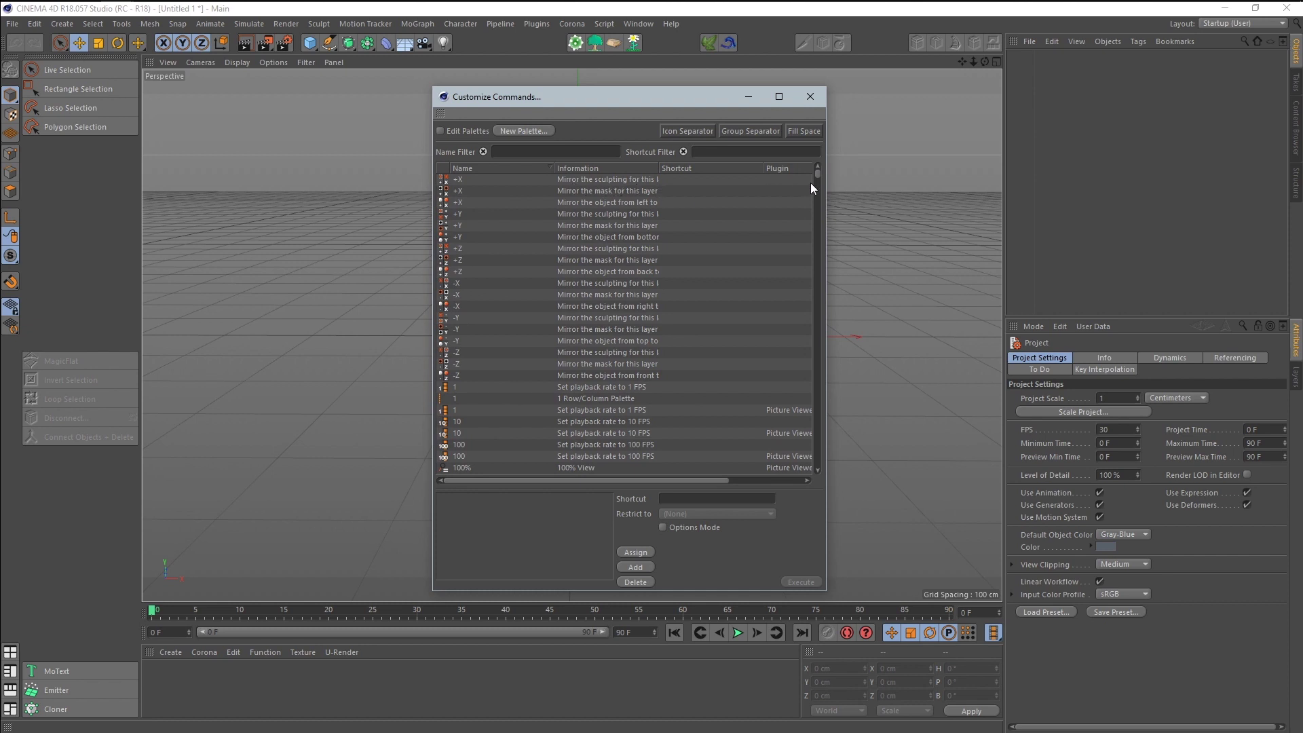
{"action": "left_click_drag", "start_coordinate": [817, 175], "coordinate": [820, 235]}
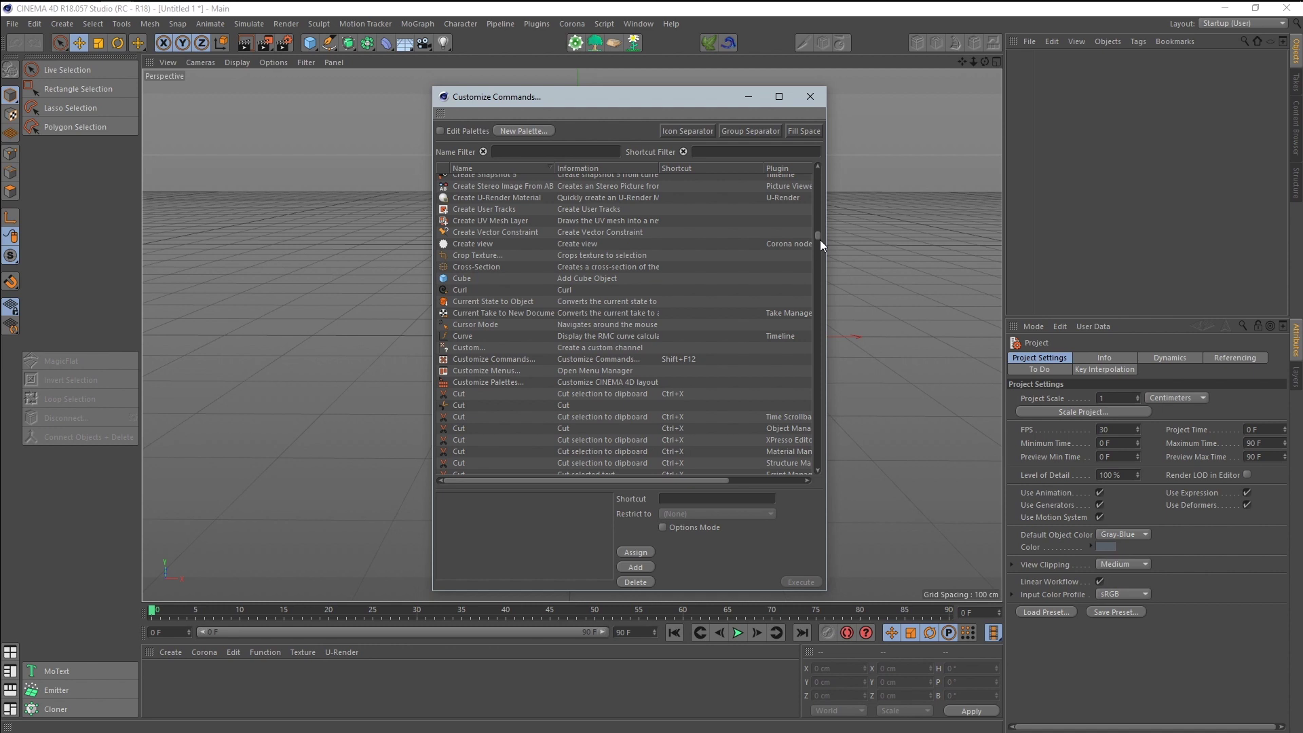
{"action": "left_click_drag", "start_coordinate": [820, 237], "coordinate": [816, 164]}
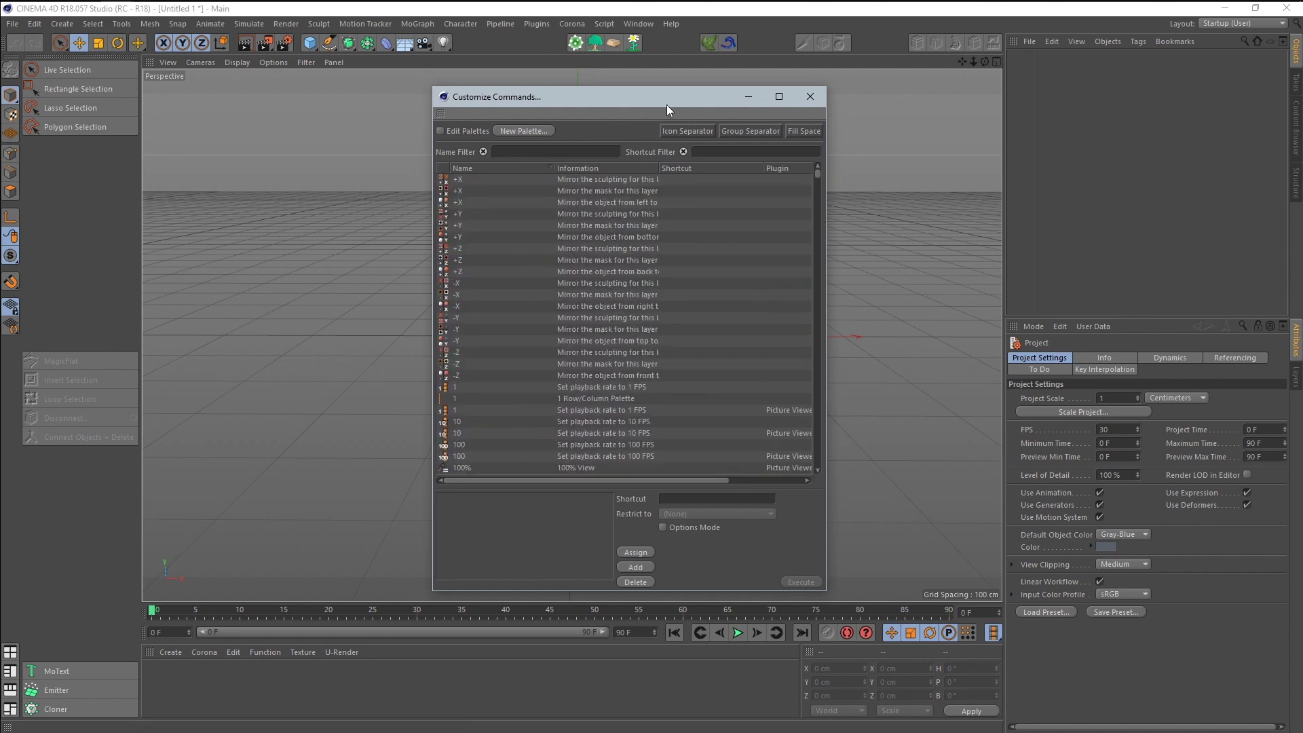
{"action": "mouse_move", "coordinate": [640, 97]}
{"action": "left_mouse_down"}
{"action": "mouse_move", "coordinate": [585, 97]}
{"action": "mouse_move", "coordinate": [618, 71]}
{"action": "left_mouse_up"}
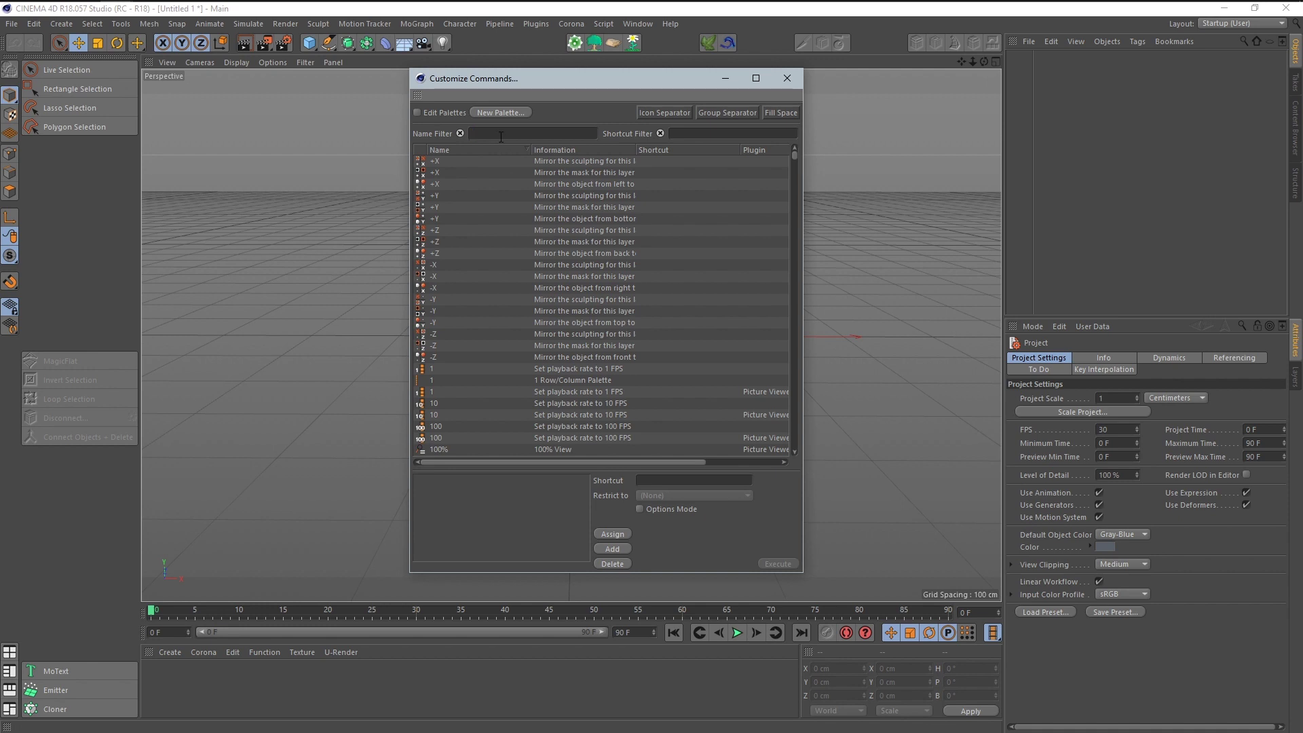
Filter commands by 'move' and select Move Tool to show its current E shortcut.
{"action": "type", "text": "m"}
{"action": "type", "text": "ove"}
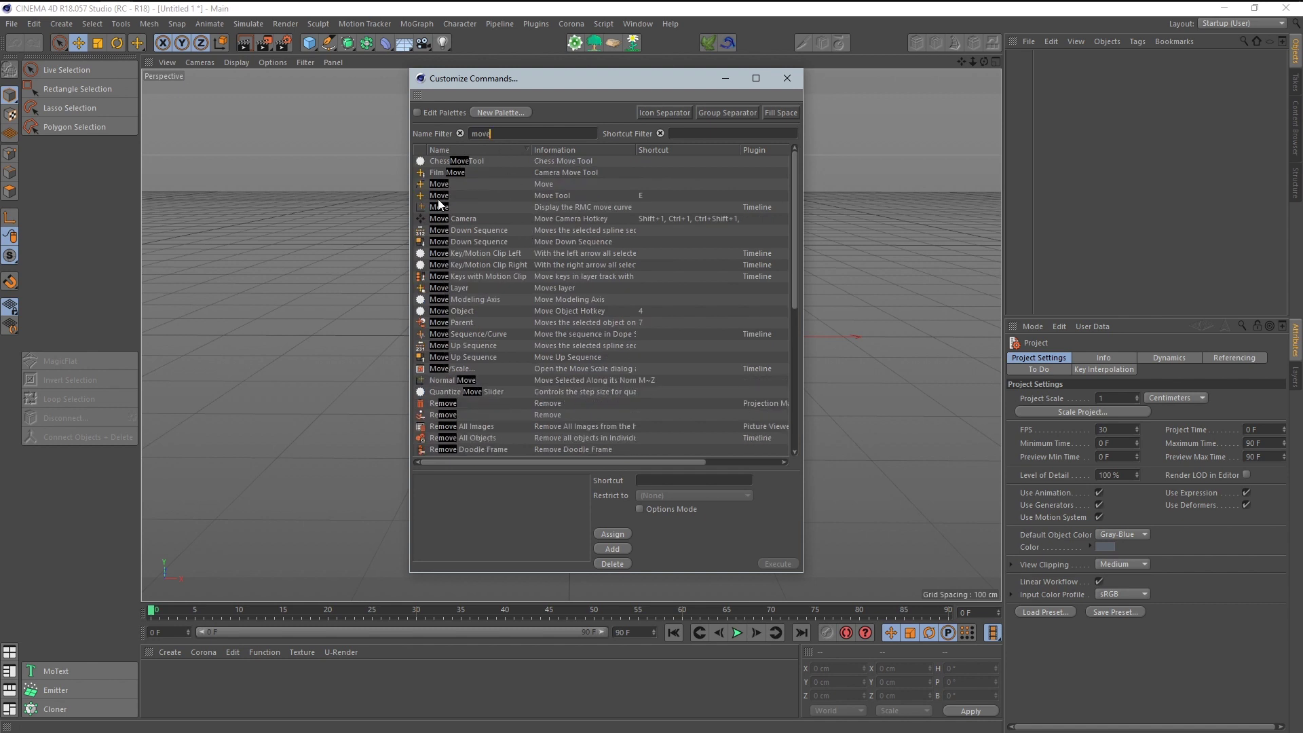
{"action": "left_click", "coordinate": [639, 198]}
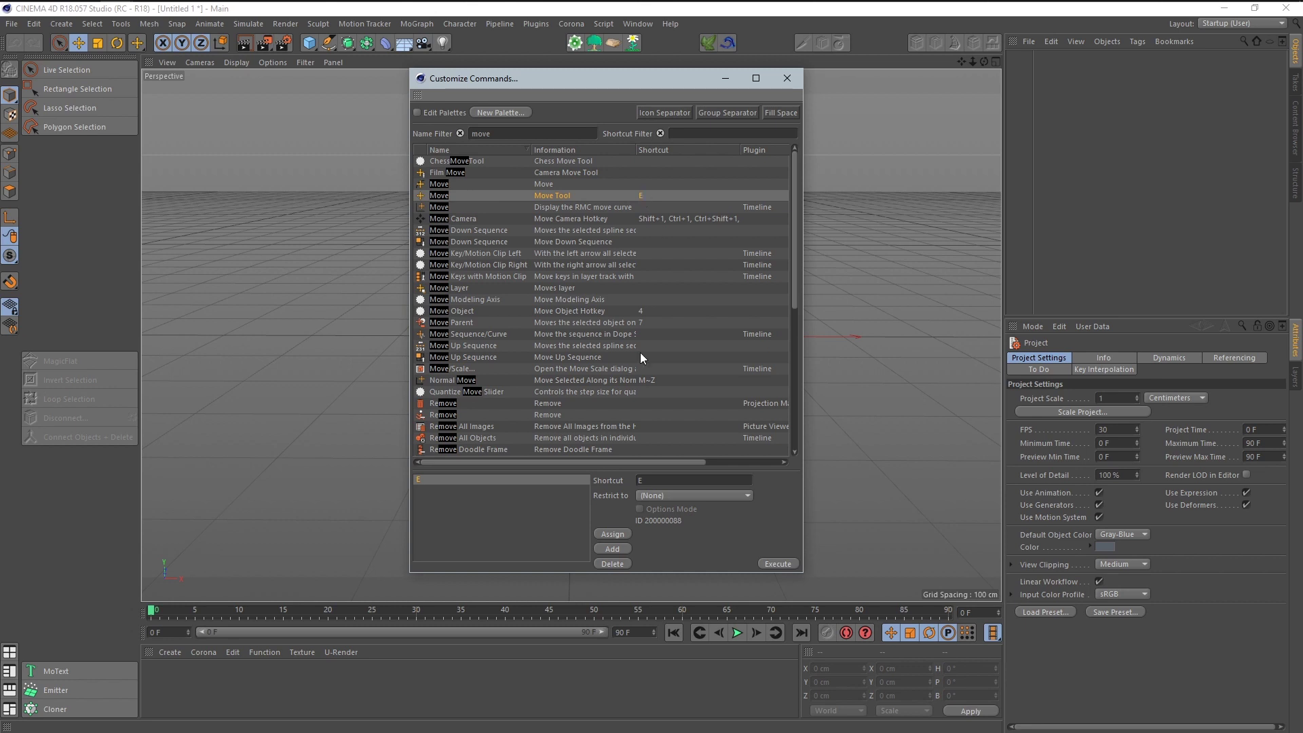
Replace Move Tool's E shortcut with G, taking it from Go to Next Frame, and clear the filter.
{"action": "left_click", "coordinate": [622, 564]}
{"action": "type", "text": "G"}
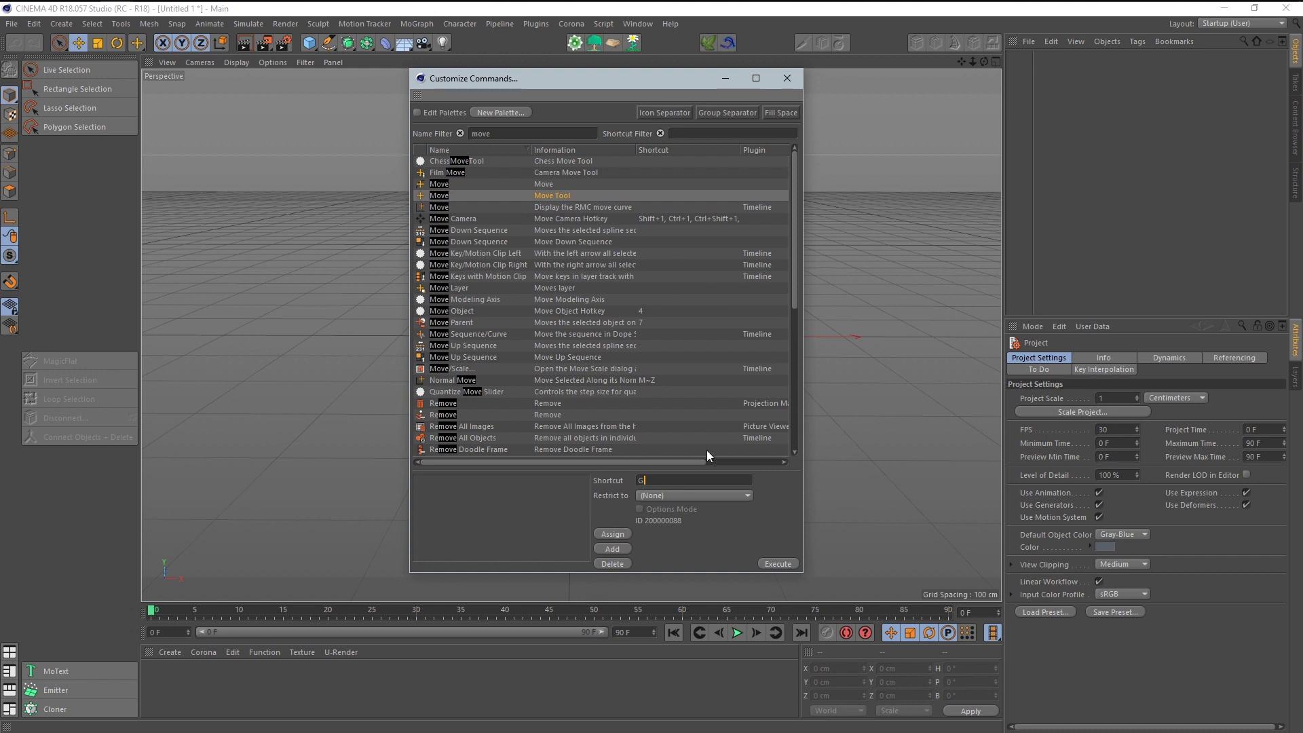
{"action": "left_click", "coordinate": [613, 534]}
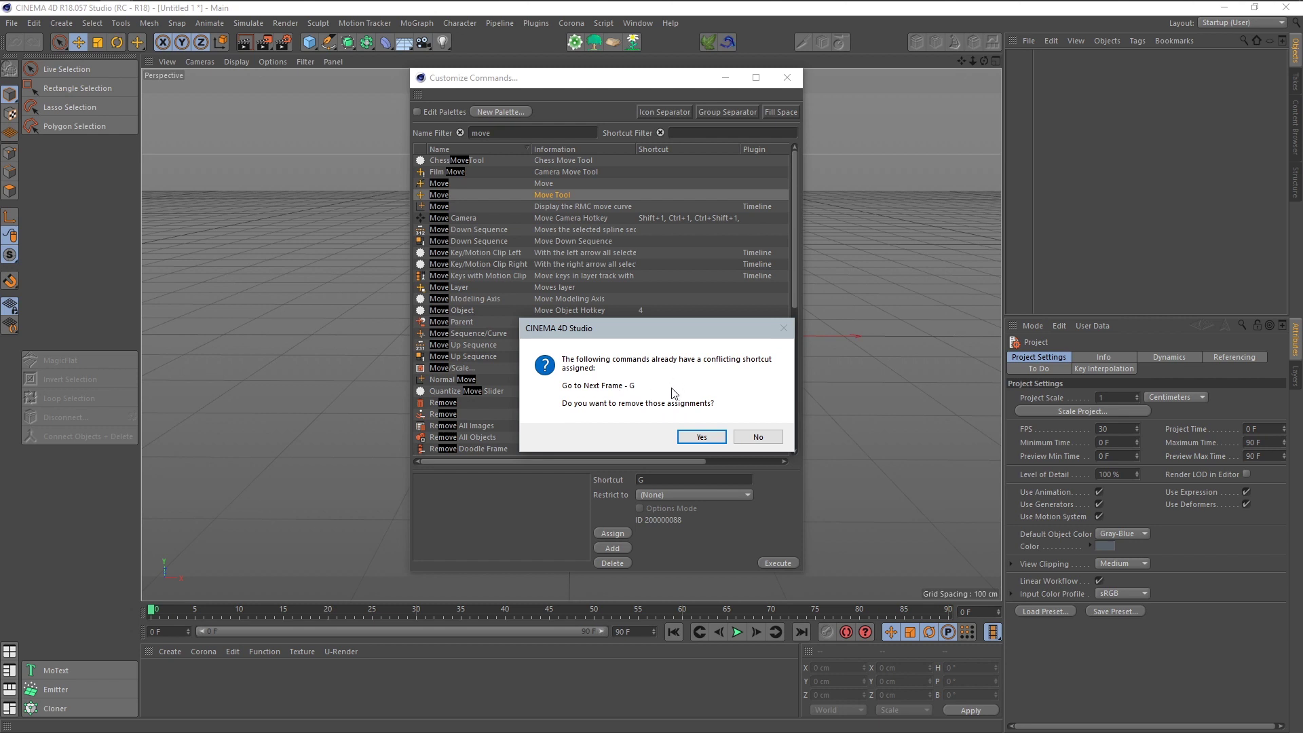
{"action": "left_click", "coordinate": [694, 434]}
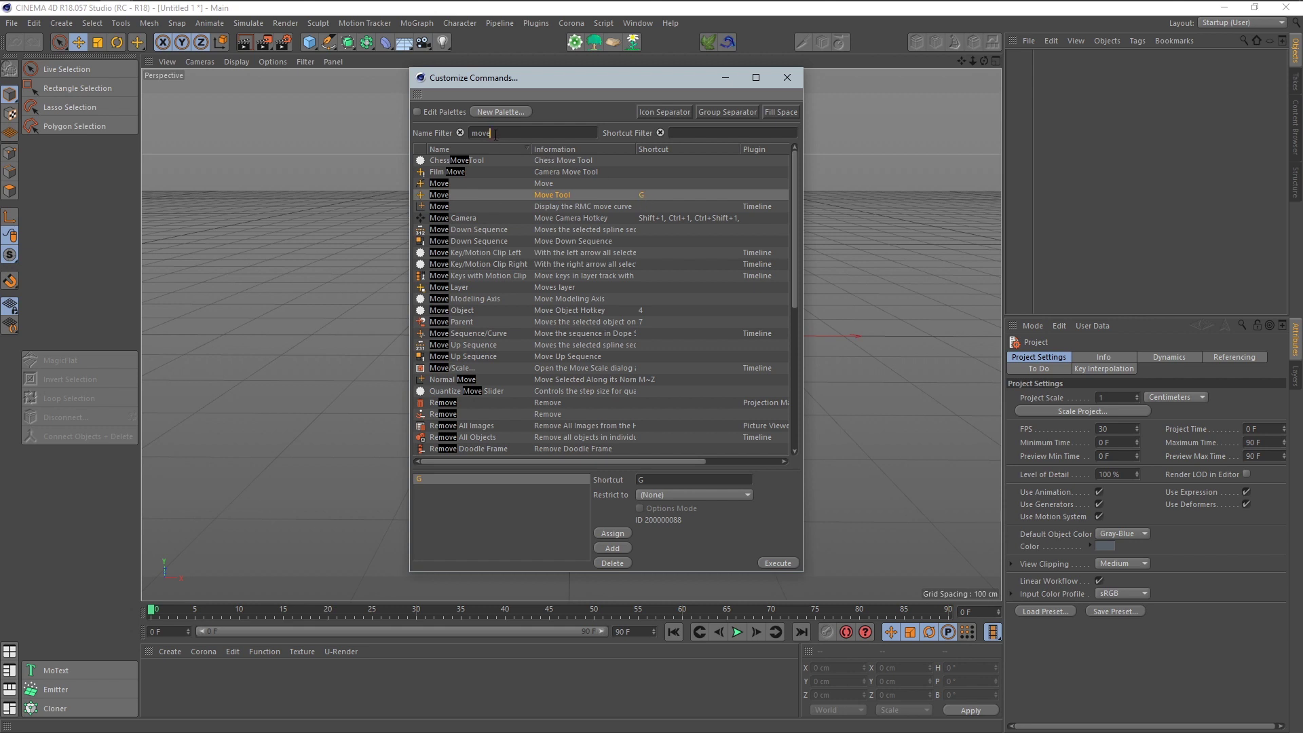
{"action": "key", "text": "BackSpace"}
{"action": "key", "text": "BackSpace"}
{"action": "key", "text": "BackSpace"}
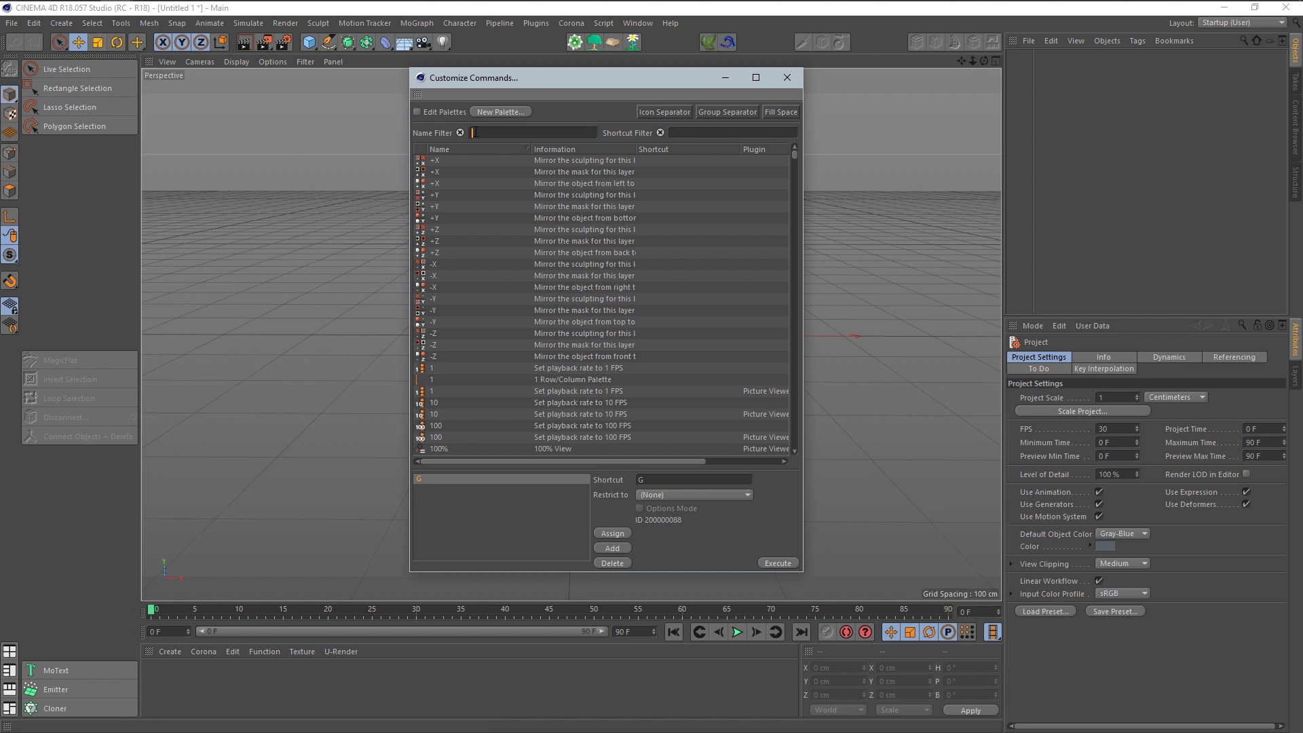
Filter for 'scal' and change Scale Tool's shortcut from T to S, overriding the conflicting commands.
{"action": "type", "text": "s"}
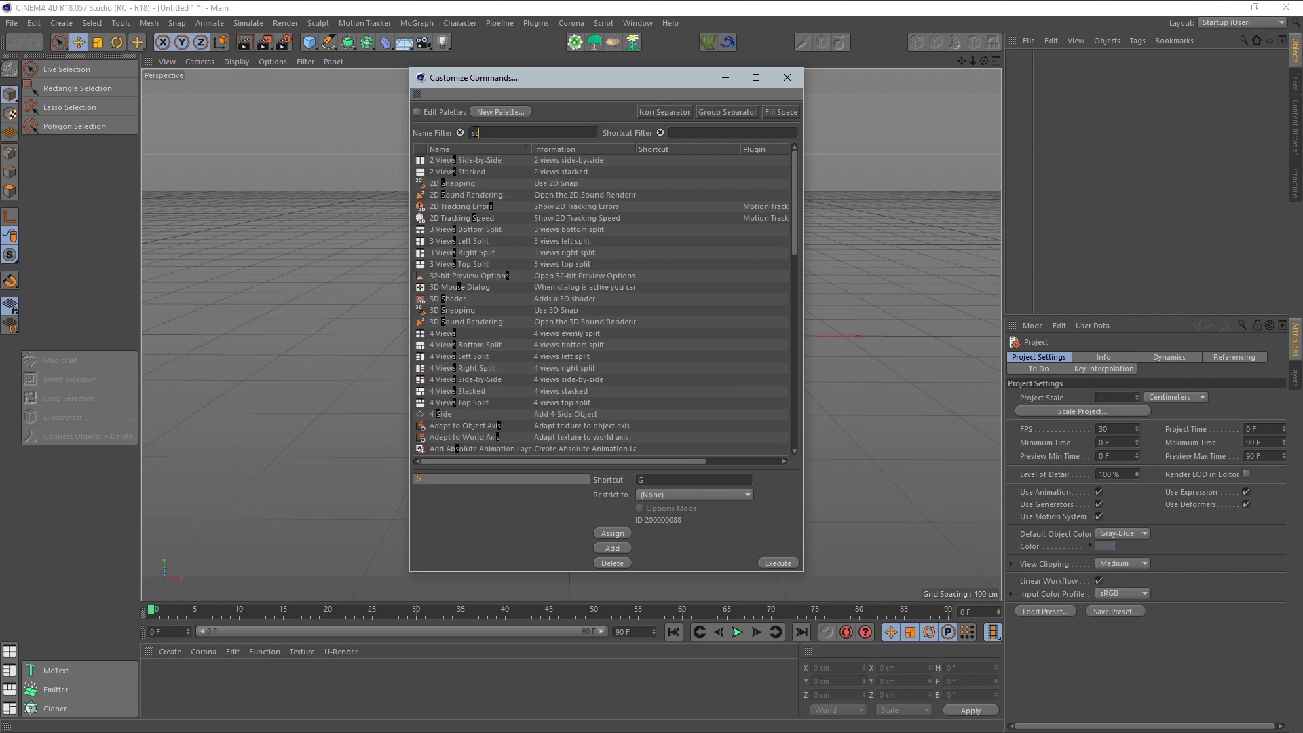
{"action": "type", "text": "cal"}
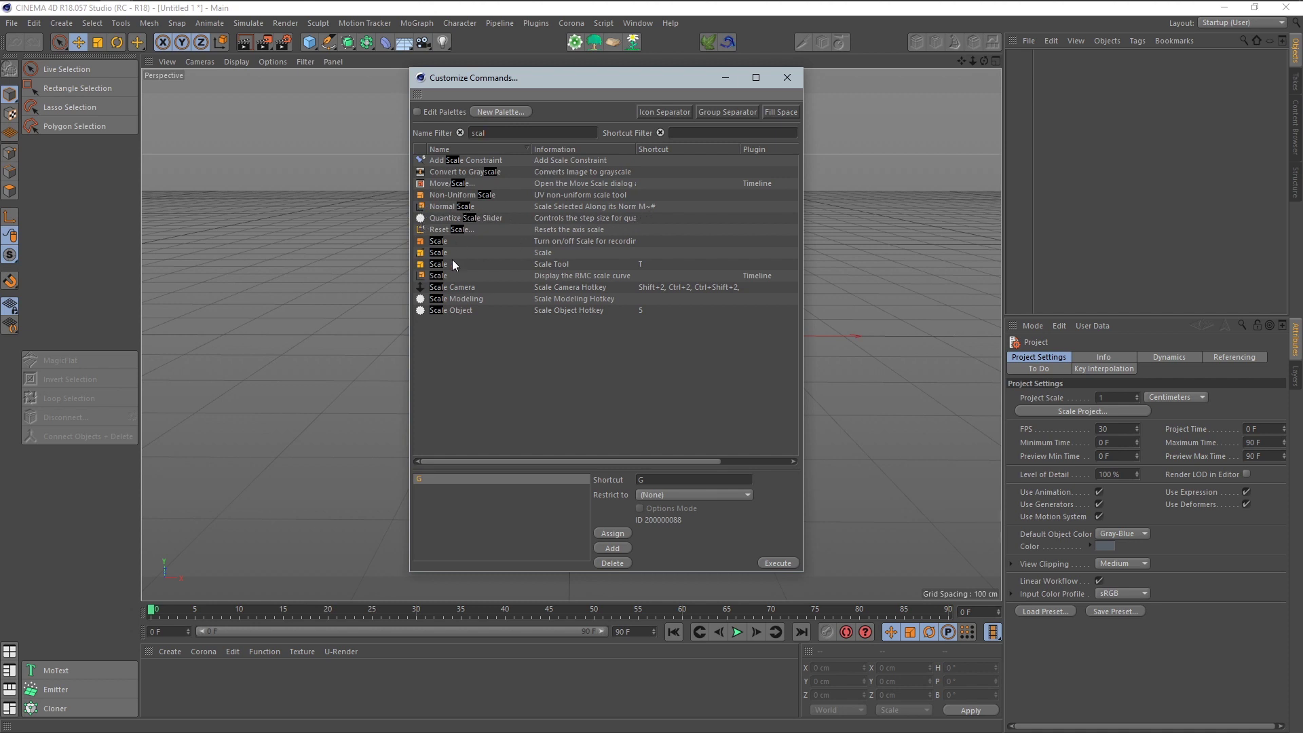
{"action": "left_click", "coordinate": [601, 265]}
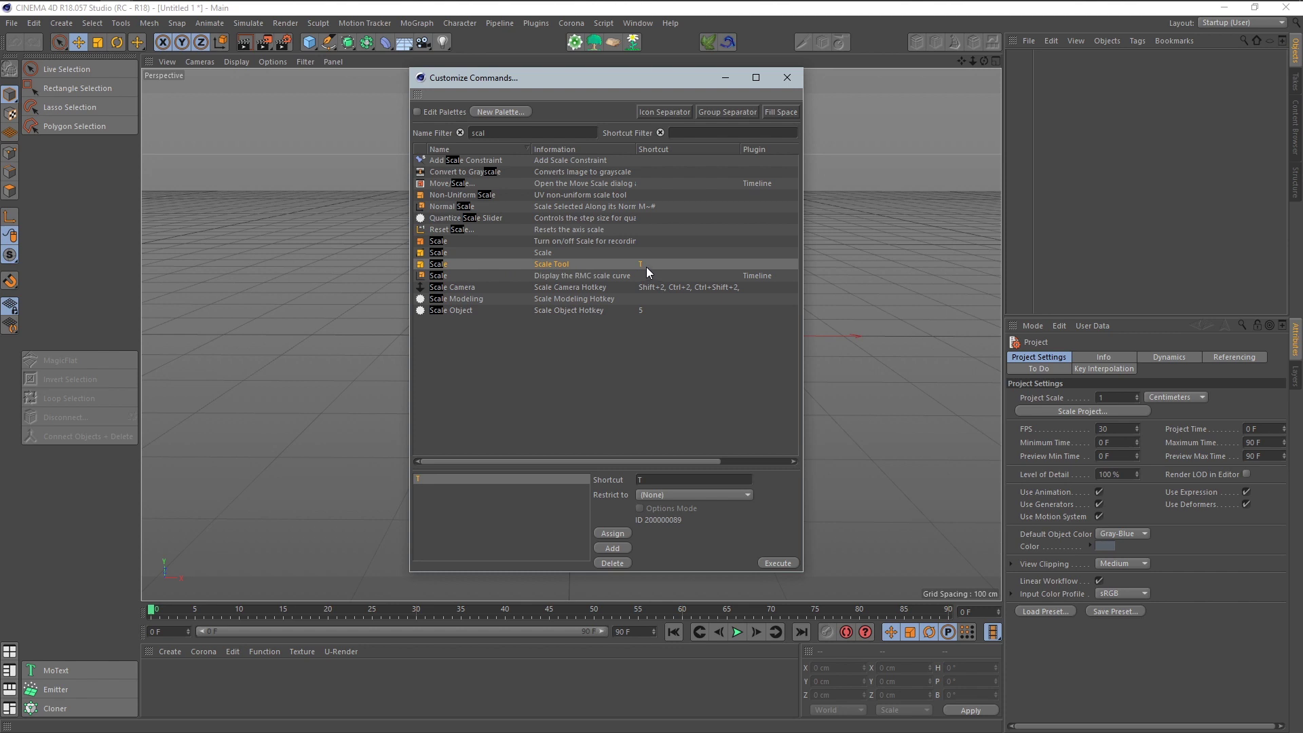
{"action": "left_click", "coordinate": [619, 563]}
{"action": "type", "text": "S"}
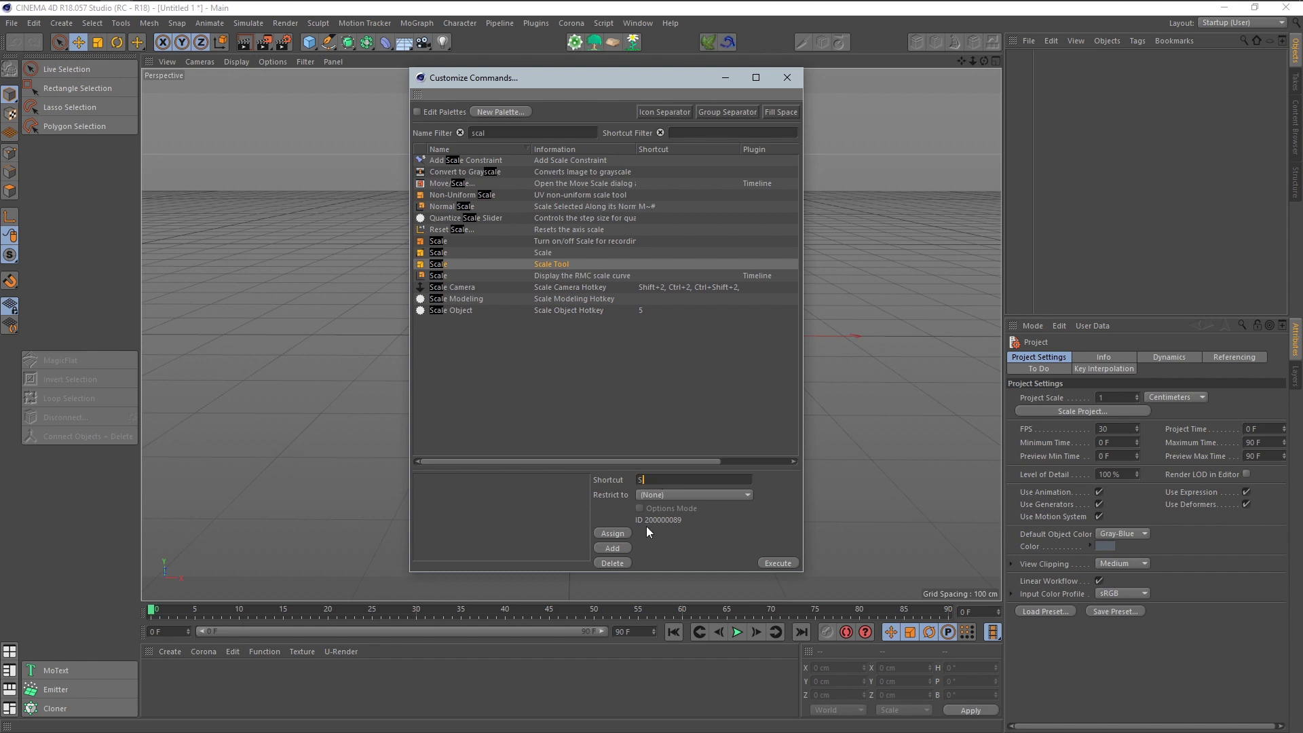
{"action": "left_click", "coordinate": [612, 535]}
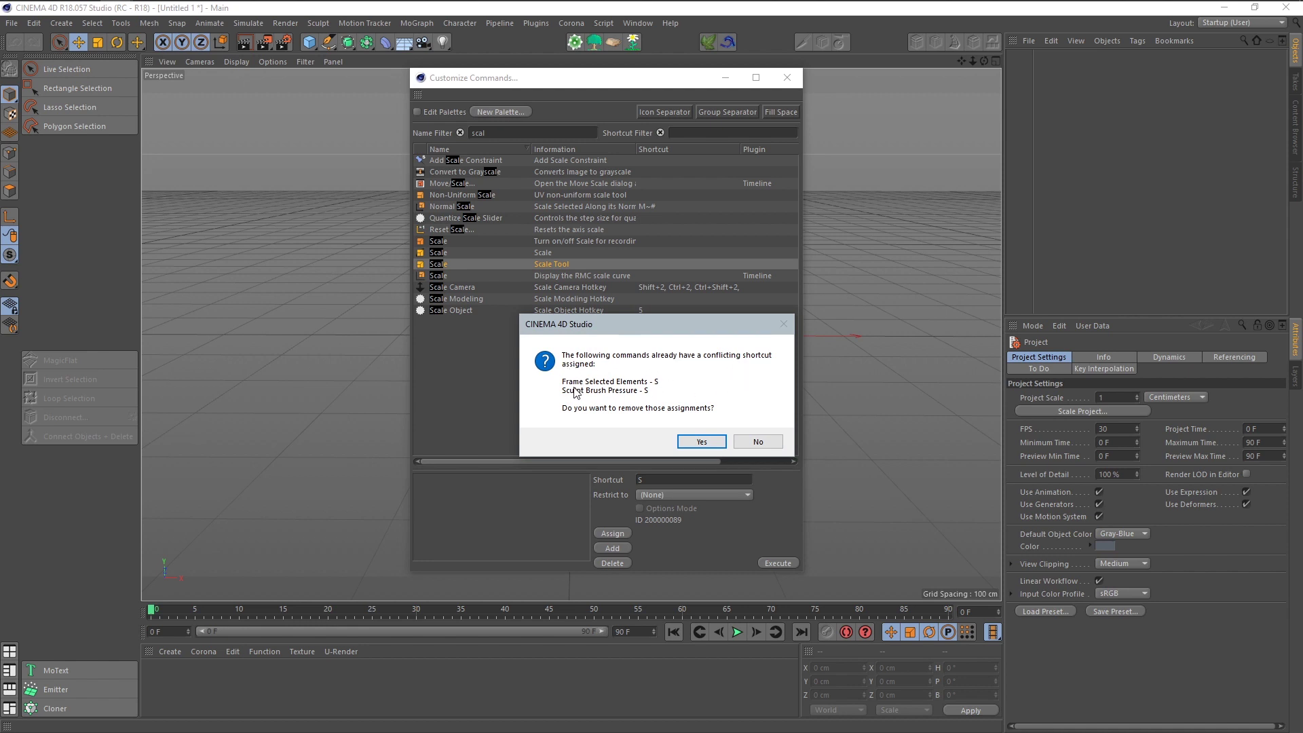
{"action": "left_click", "coordinate": [702, 443]}
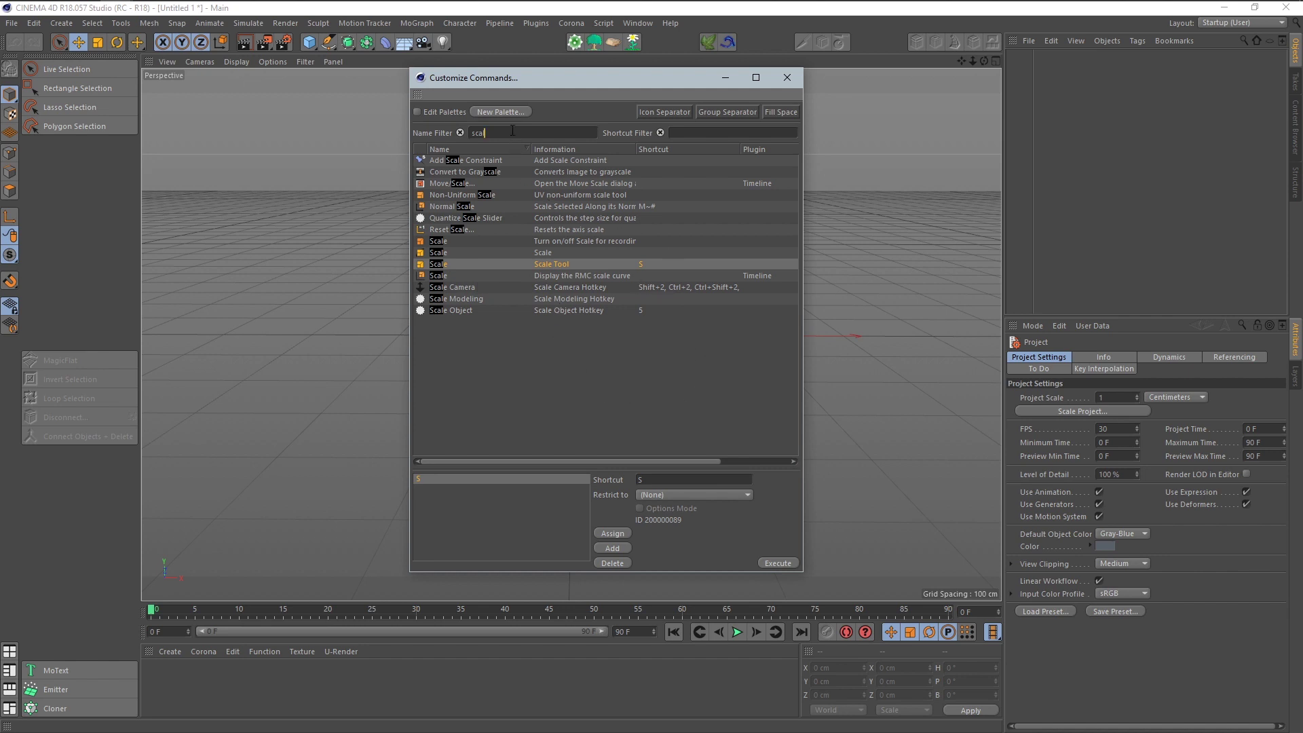
Clear the Scale filter, search 'rota' and select Rotate Tool.
{"action": "key", "text": "BackSpace"}
{"action": "key", "text": "BackSpace"}
{"action": "key", "text": "BackSpace"}
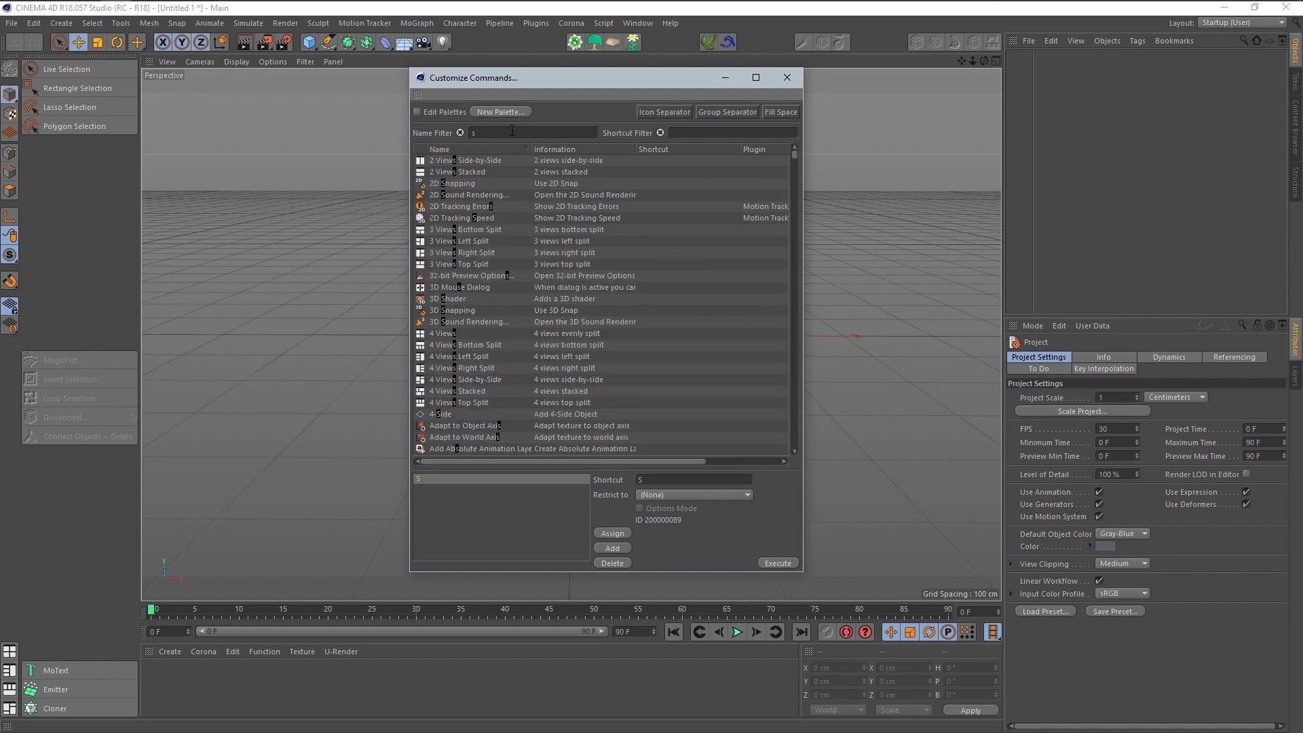
{"action": "key", "text": "BackSpace"}
{"action": "type", "text": "ro"}
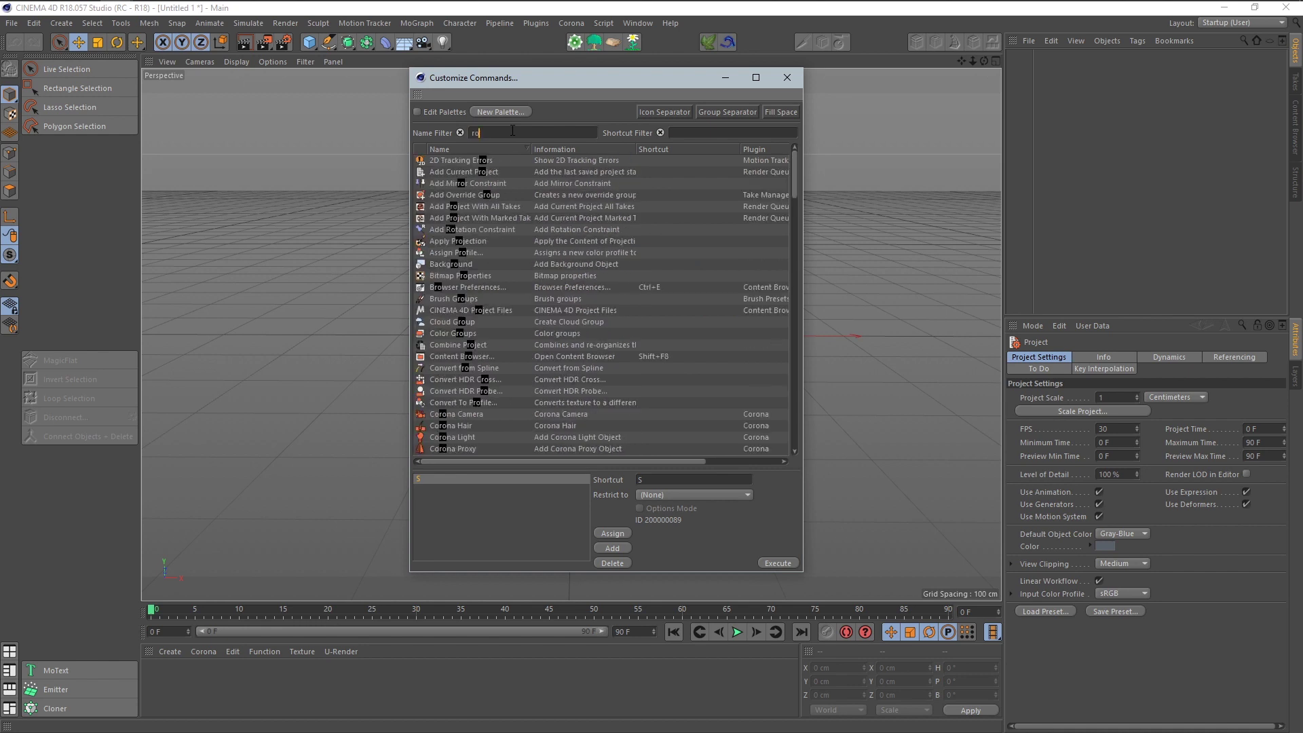
{"action": "type", "text": "ta"}
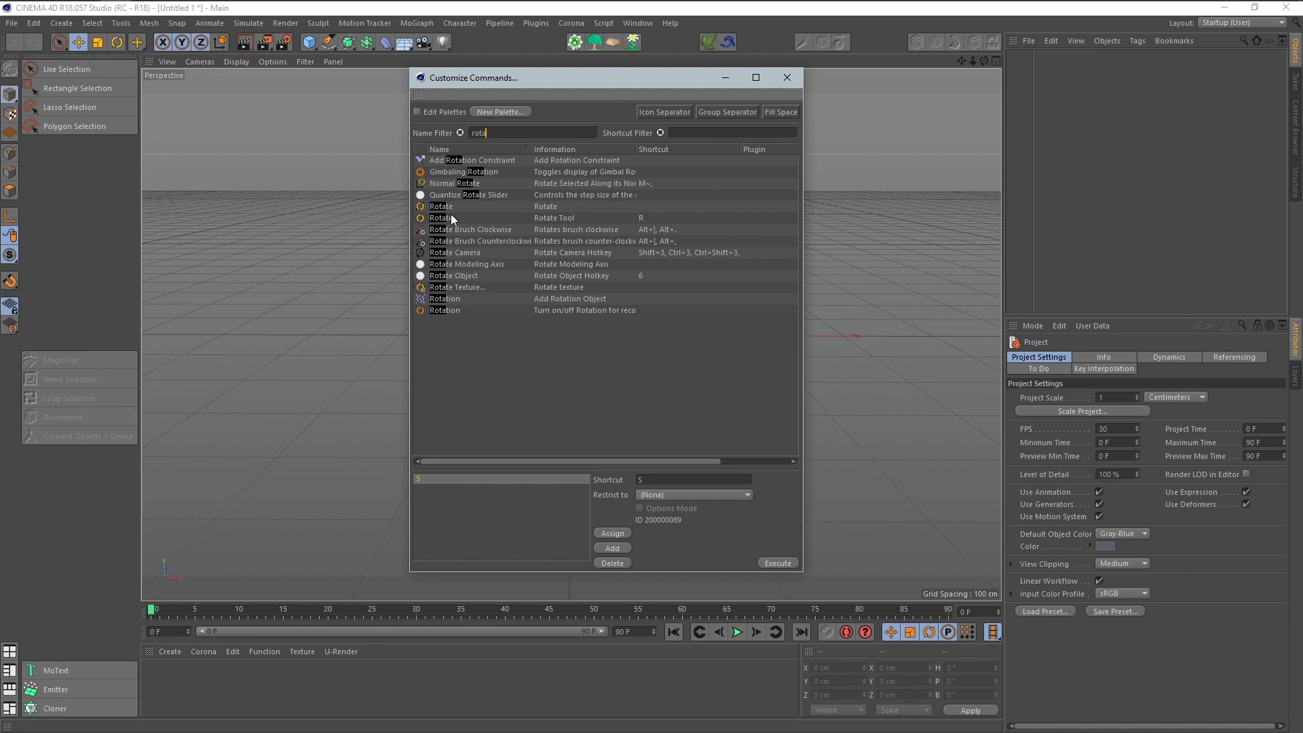
{"action": "left_click", "coordinate": [573, 222]}
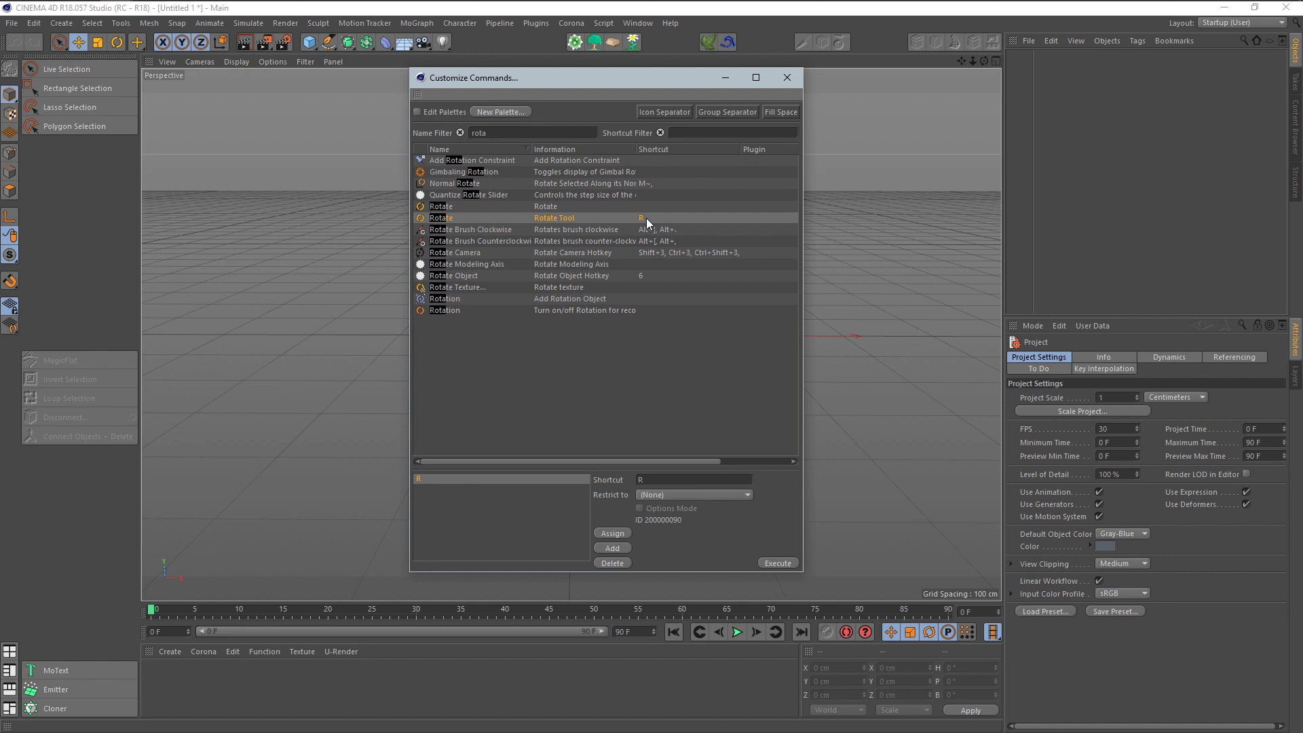
Reassign R to Rotate Tool, overriding the conflicting commands, then clear the filter.
{"action": "left_click", "coordinate": [618, 564]}
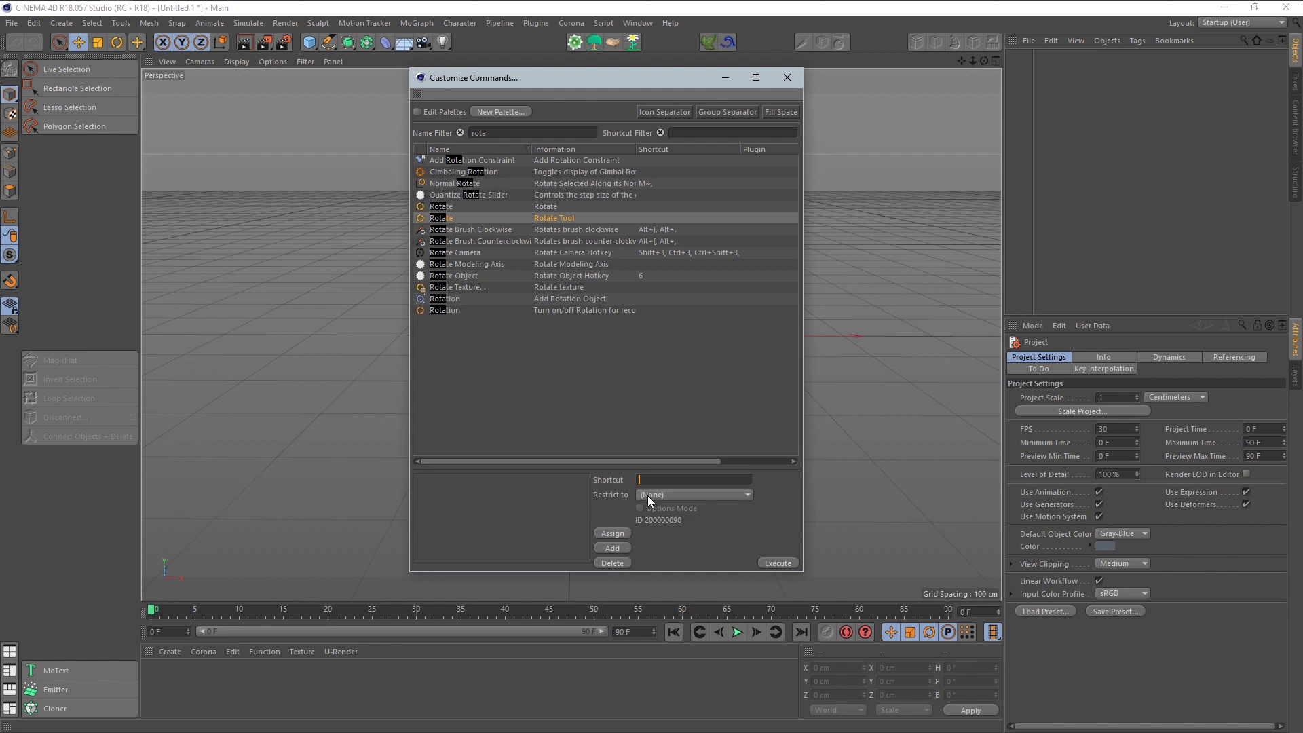
{"action": "type", "text": "R"}
{"action": "left_click", "coordinate": [620, 535]}
{"action": "left_click", "coordinate": [701, 438]}
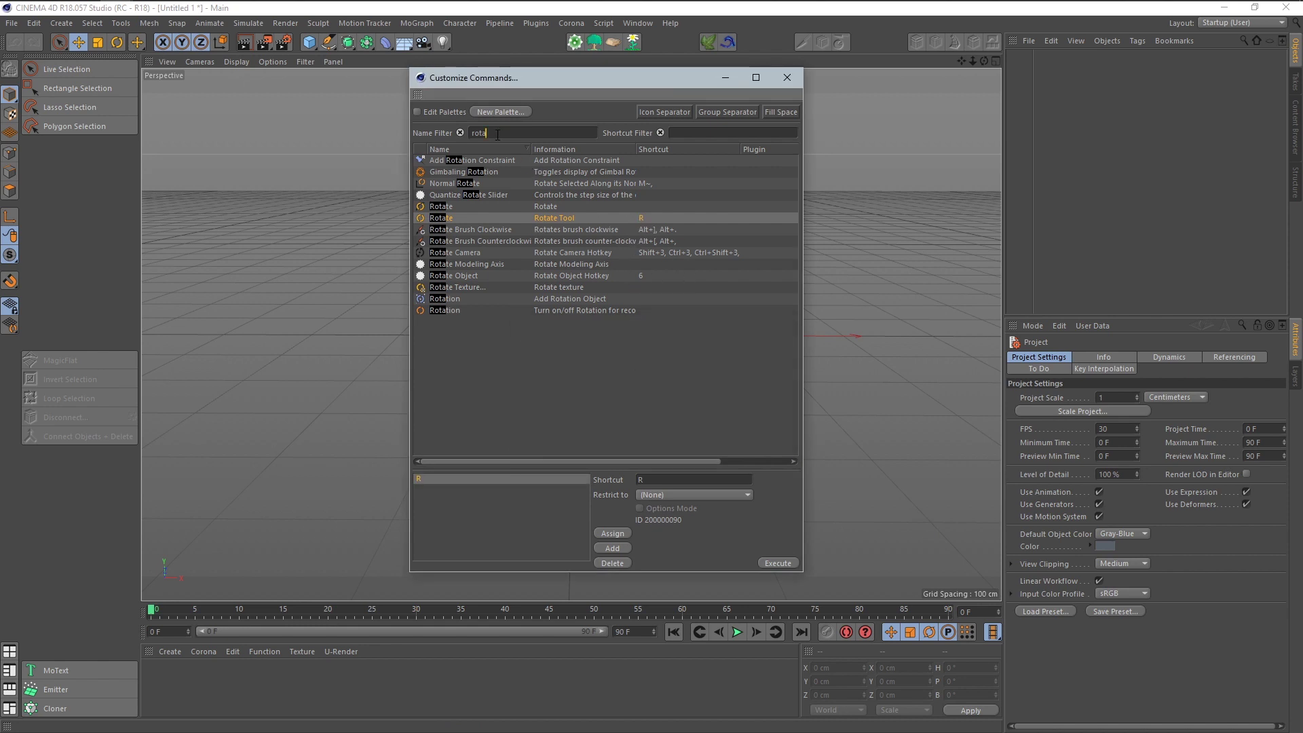
{"action": "key", "text": "BackSpace"}
{"action": "key", "text": "BackSpace"}
{"action": "key", "text": "BackSpace"}
{"action": "key", "text": "BackSpace"}
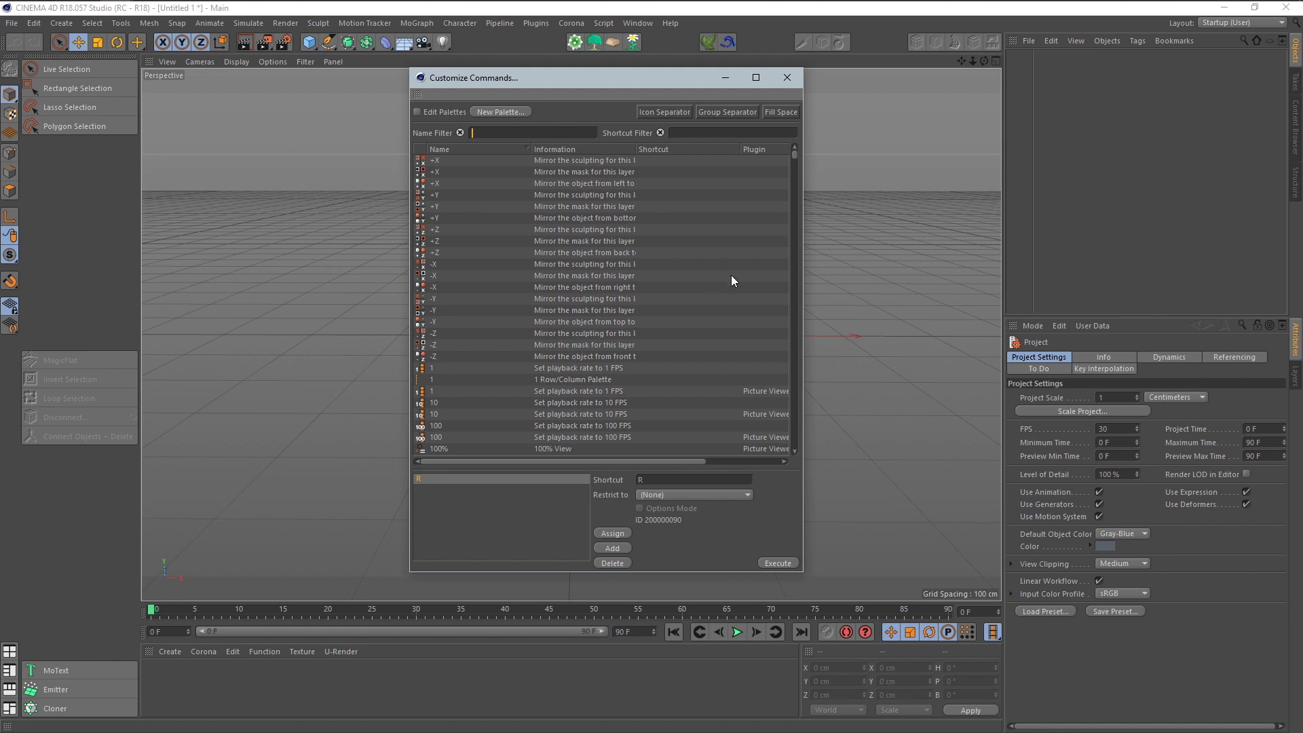
{"action": "left_click_drag", "start_coordinate": [797, 160], "coordinate": [797, 168]}
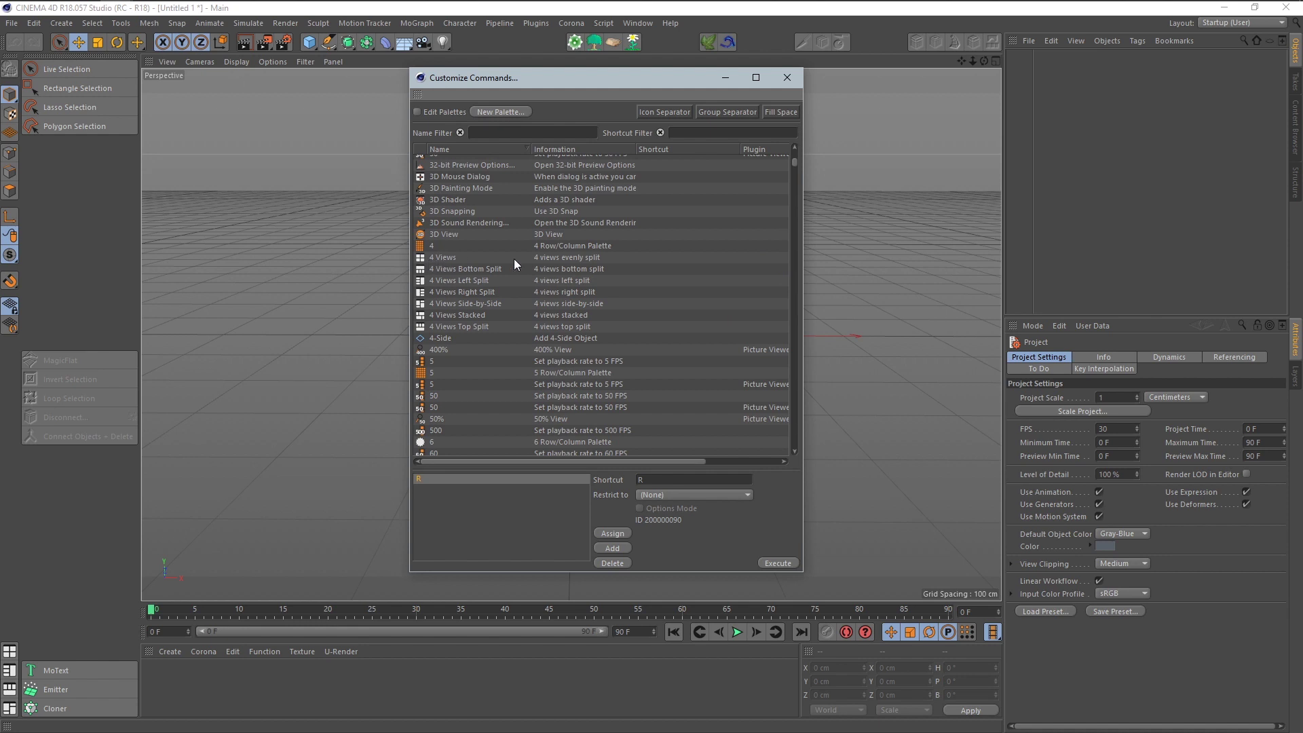
{"action": "left_click", "coordinate": [582, 259]}
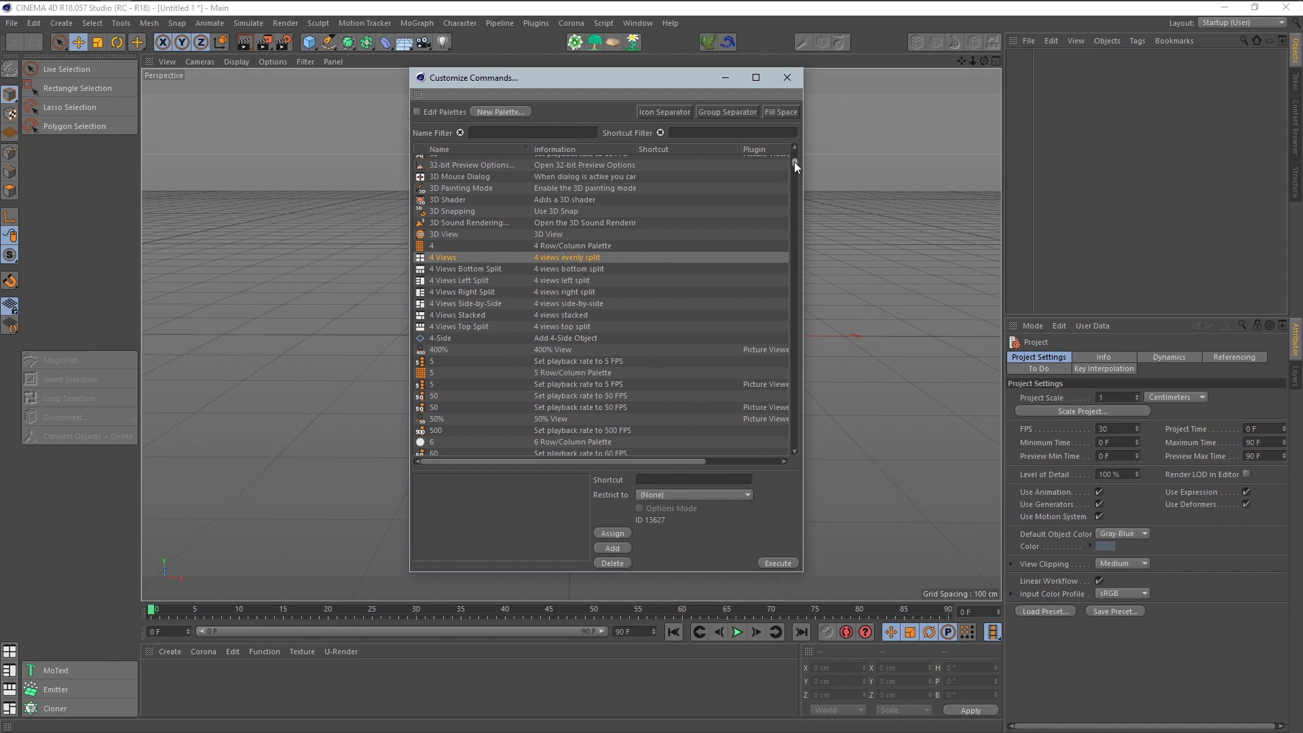
{"action": "mouse_move", "coordinate": [795, 161]}
{"action": "left_mouse_down"}
{"action": "mouse_move", "coordinate": [797, 150]}
{"action": "mouse_move", "coordinate": [800, 184]}
{"action": "left_mouse_up"}
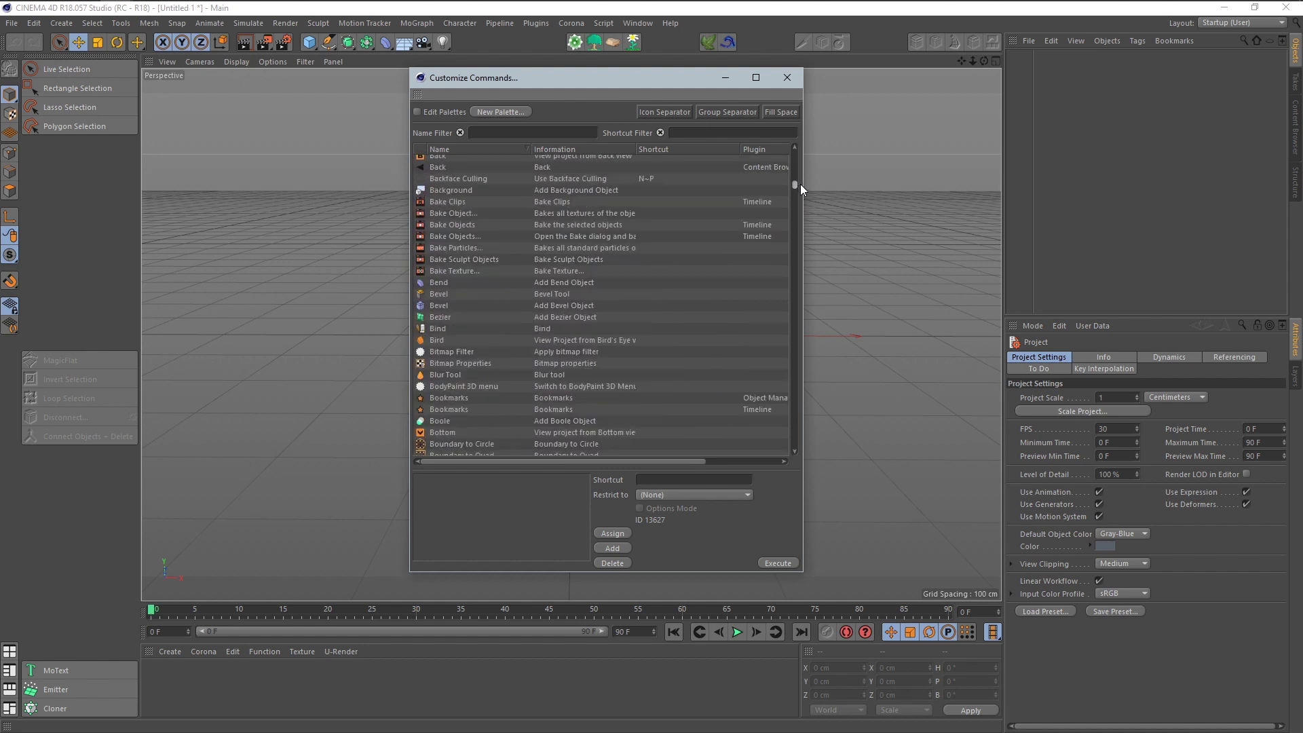
Give Bevel Tool the Ctrl+B shortcut, overriding the command that previously used it.
{"action": "left_click", "coordinate": [551, 296]}
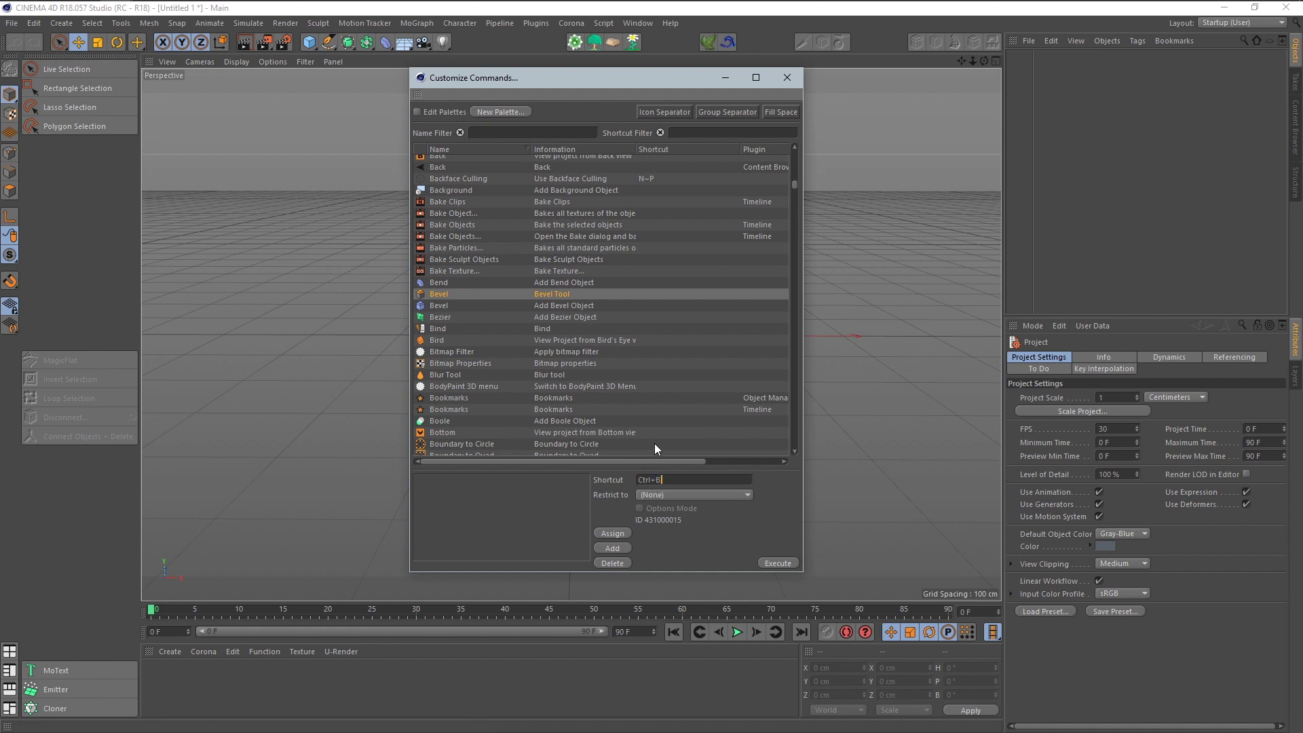
{"action": "left_click", "coordinate": [610, 533]}
{"action": "left_click", "coordinate": [702, 437]}
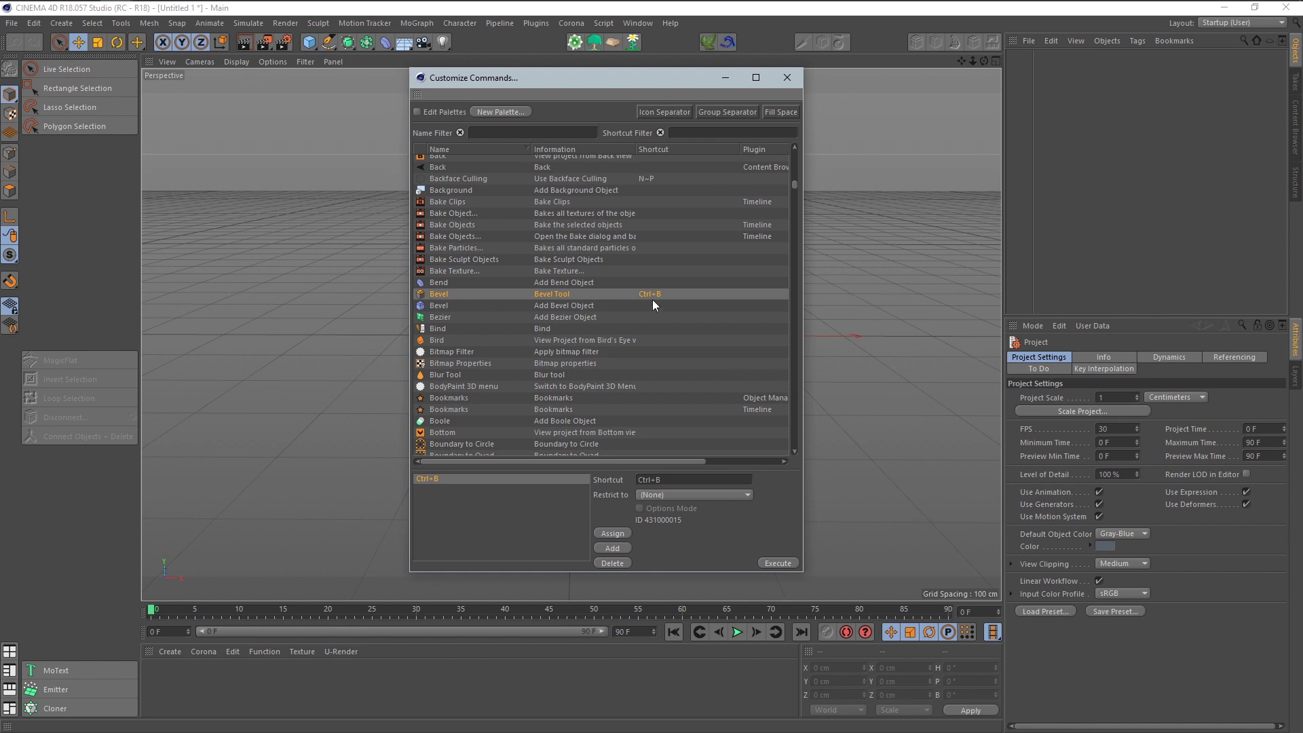
{"action": "left_click_drag", "start_coordinate": [590, 80], "coordinate": [645, 86]}
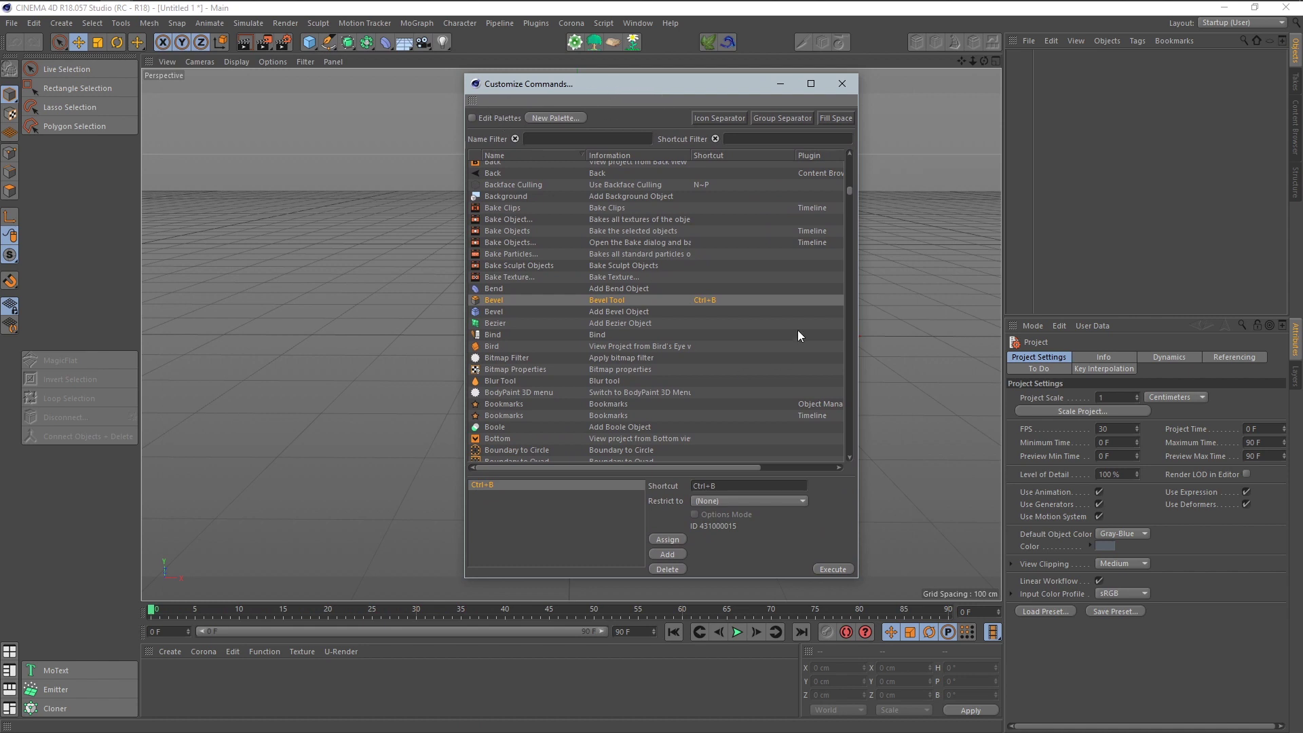
Execute the Bevel Tool to test it and close the Customize Commands window.
{"action": "left_click", "coordinate": [828, 569]}
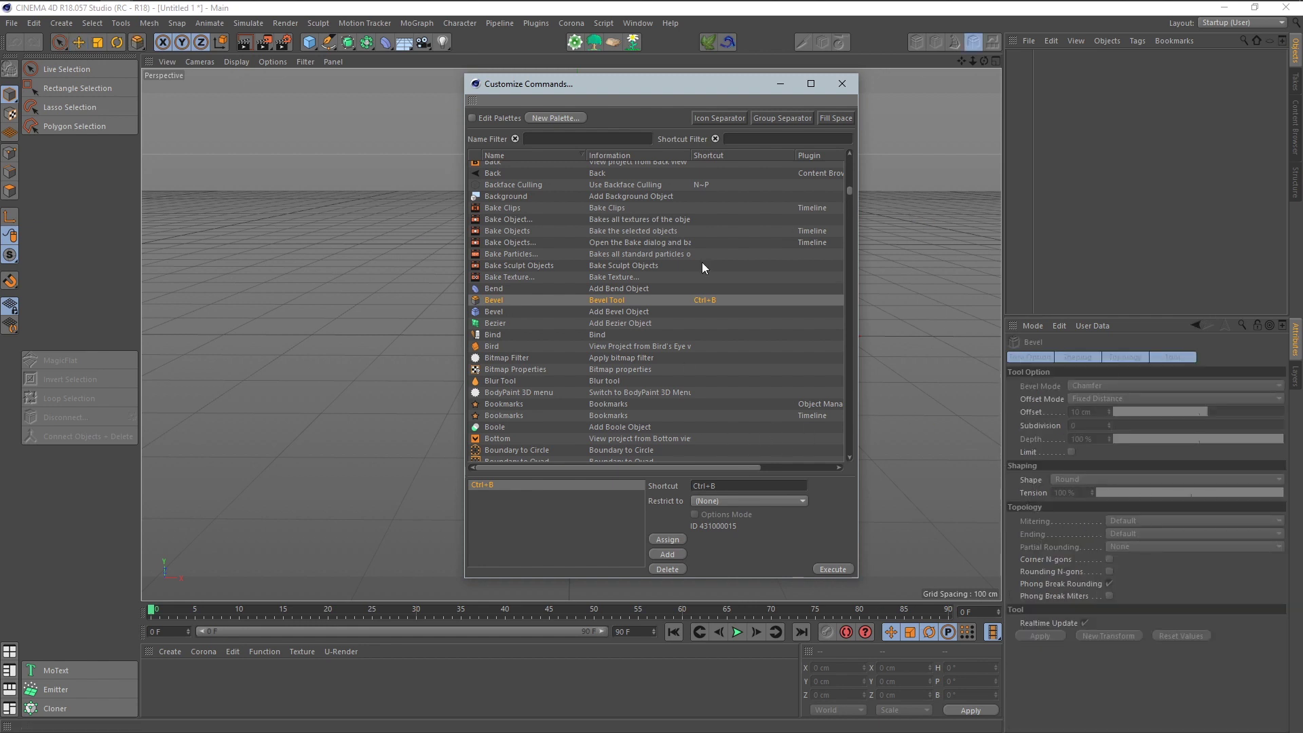
{"action": "left_click", "coordinate": [841, 85]}
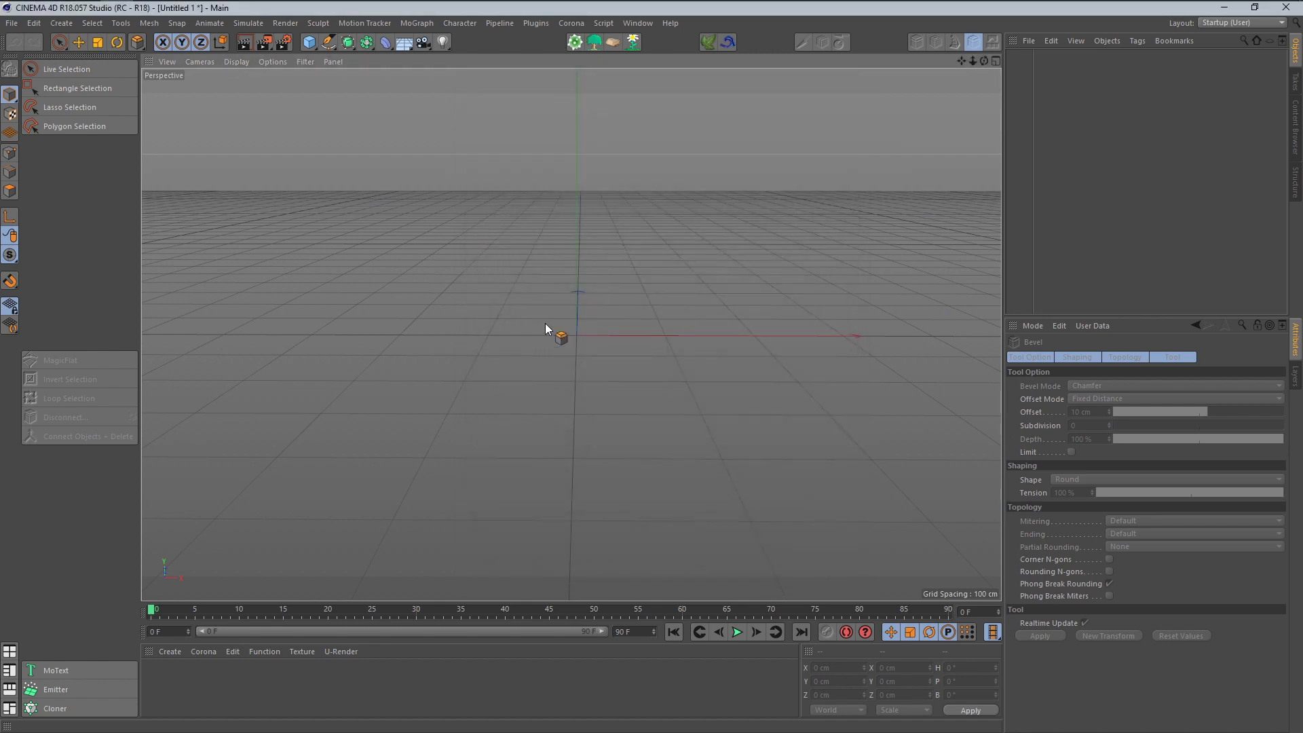